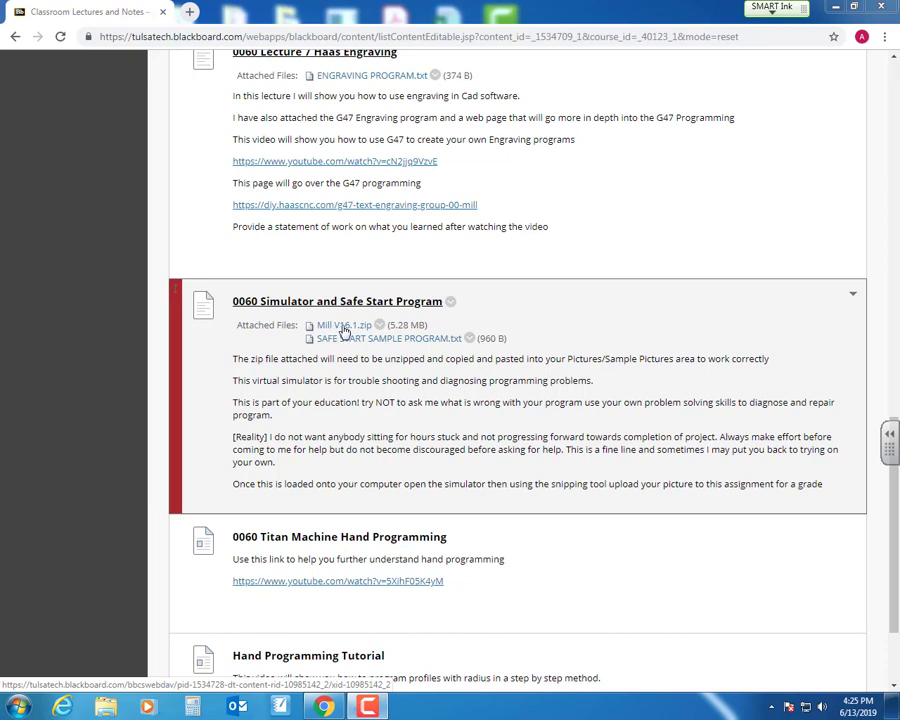
- Download Mill V16.1.zip from the 0060 Simulator and Safe Start Program item and copy the Mill V16.1 folder inside it
{"action": "left_click", "coordinate": [344, 327]}
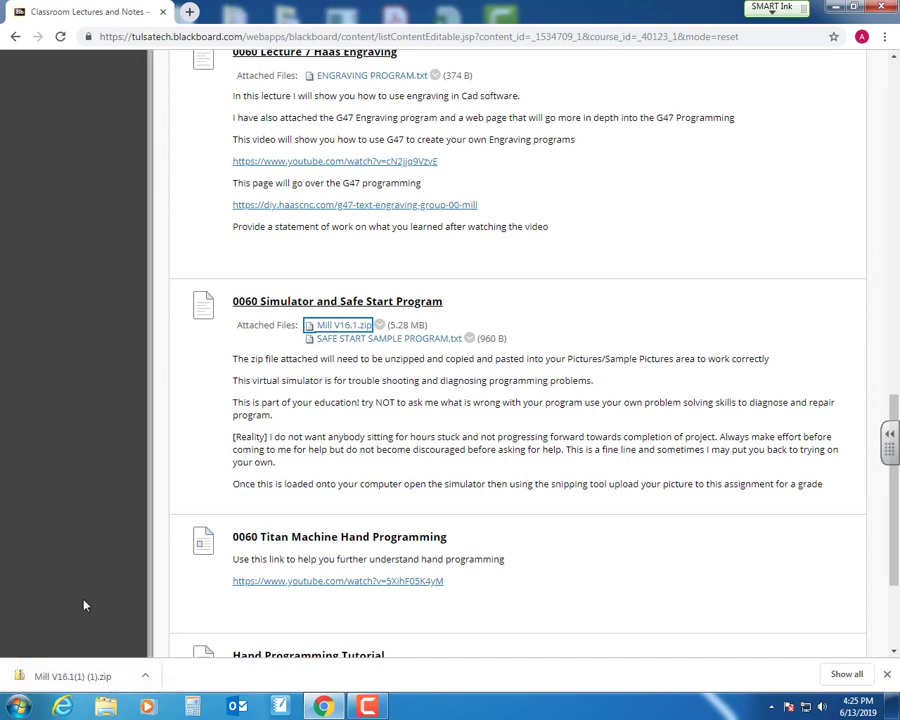
{"action": "left_click", "coordinate": [106, 677]}
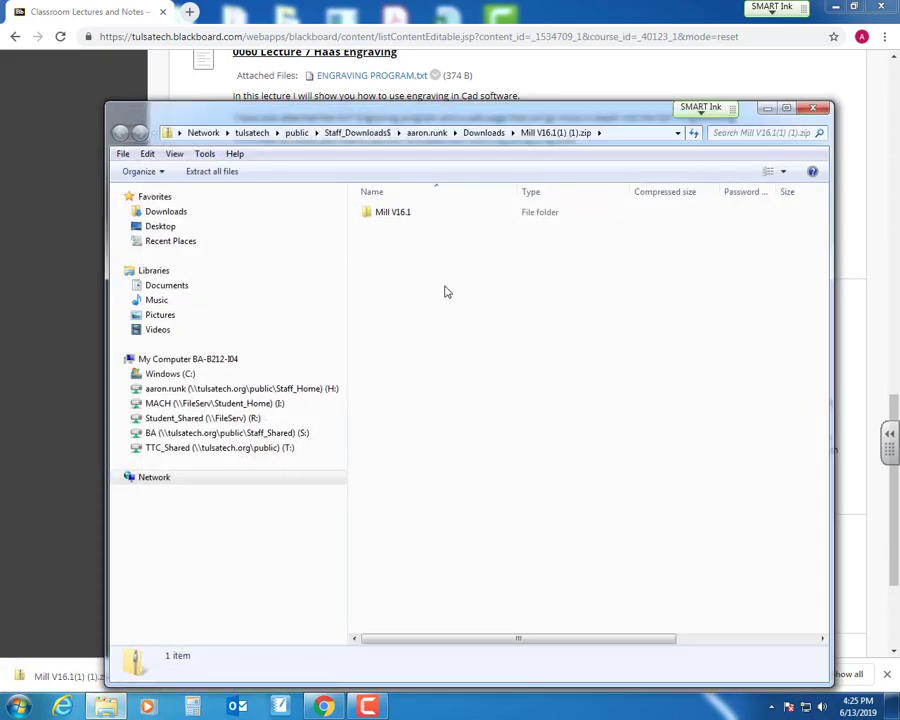
{"action": "right_click", "coordinate": [390, 222]}
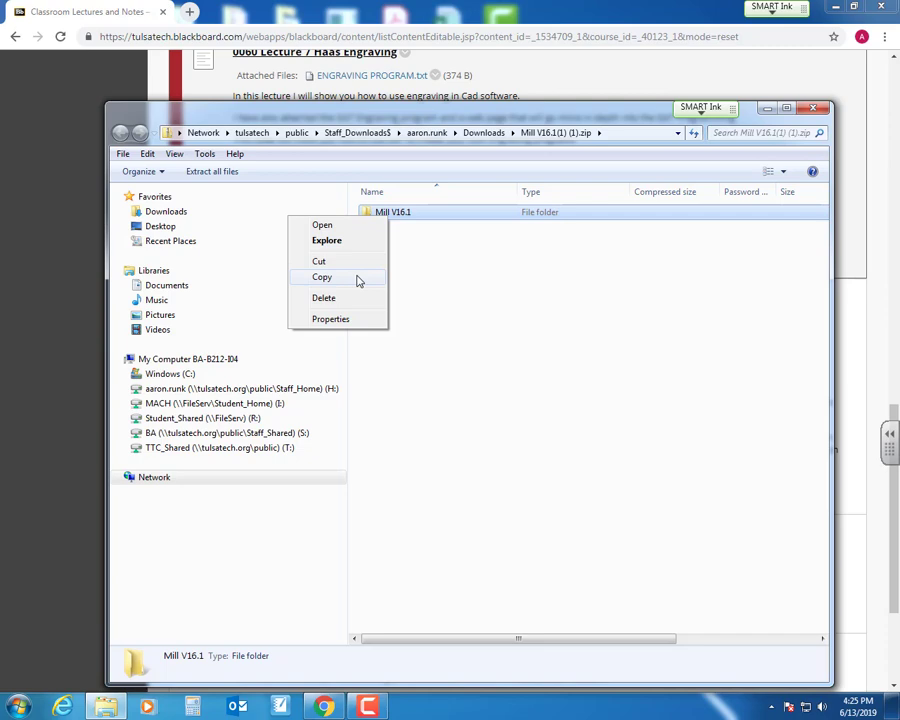
{"action": "left_click", "coordinate": [322, 277]}
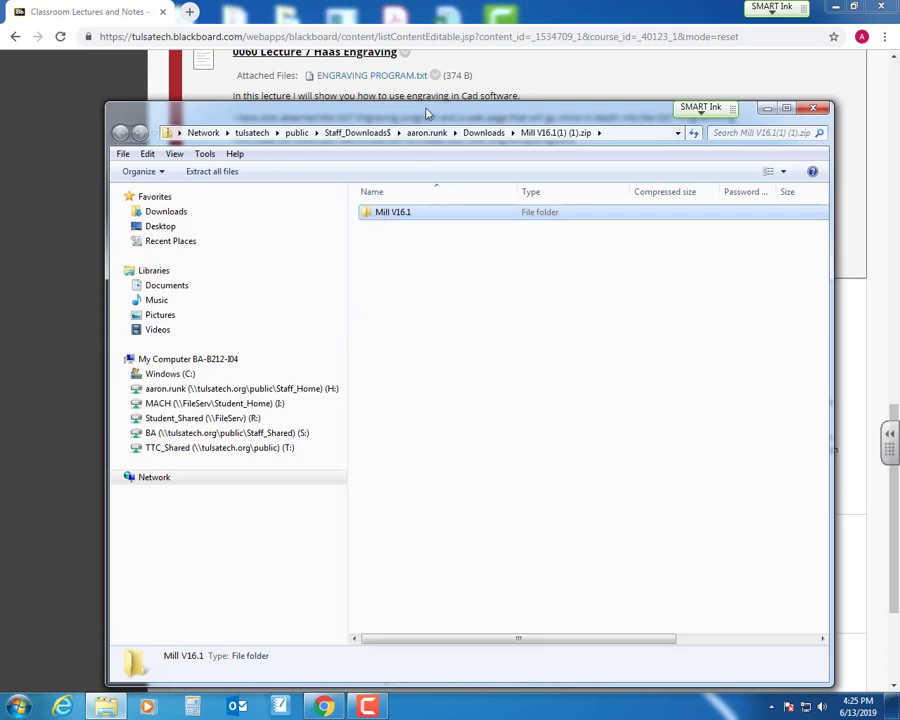
- Paste the copied Mill V16.1 folder into Sample Pictures in the Pictures library
{"action": "left_click_drag", "start_coordinate": [427, 119], "coordinate": [451, 397]}
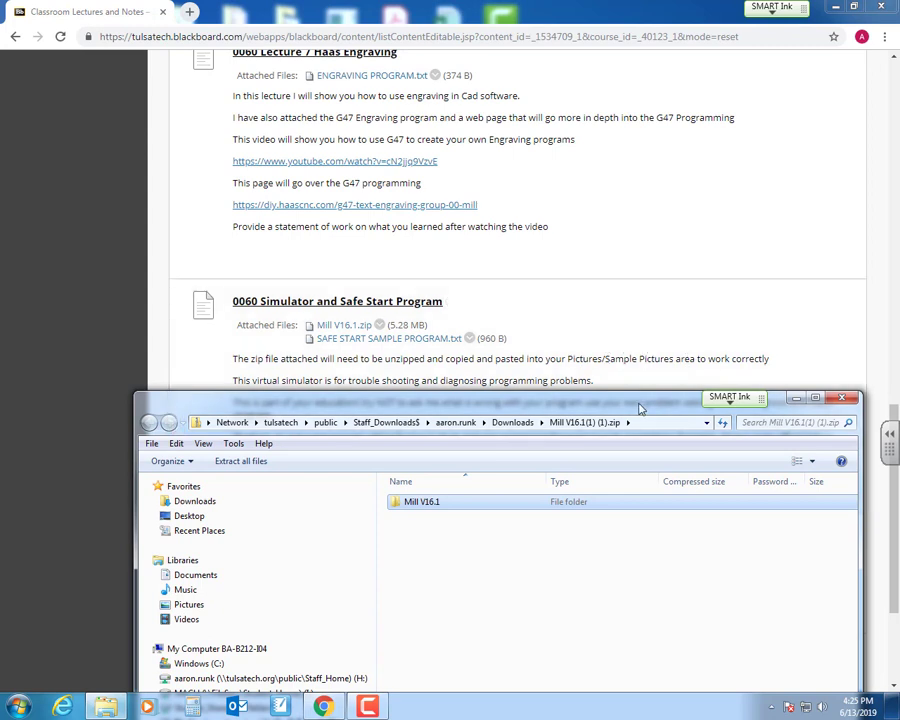
{"action": "left_click_drag", "start_coordinate": [641, 408], "coordinate": [619, 86]}
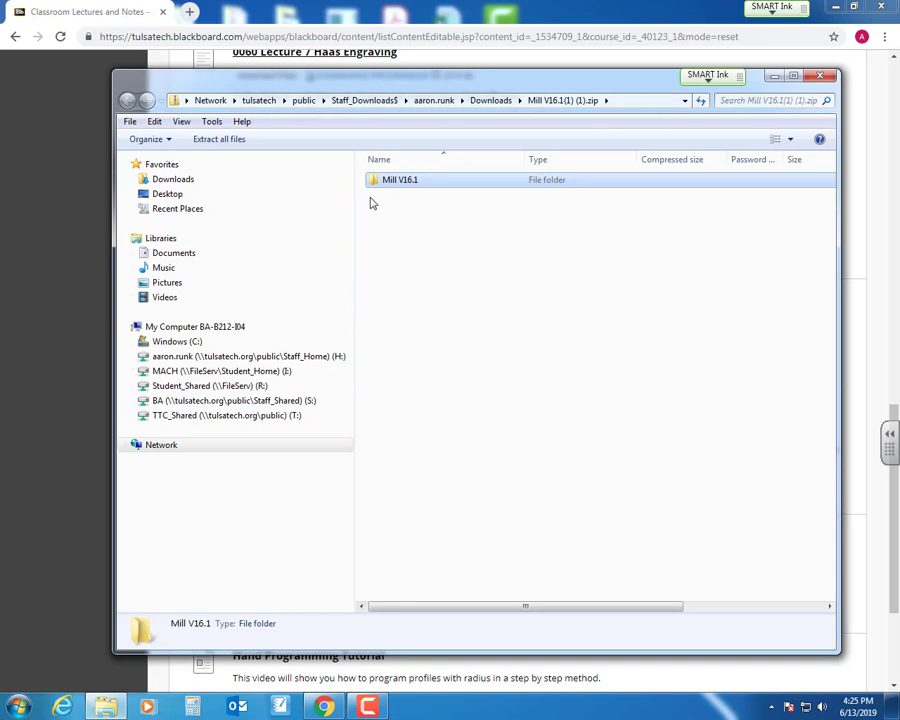
{"action": "left_click", "coordinate": [173, 286]}
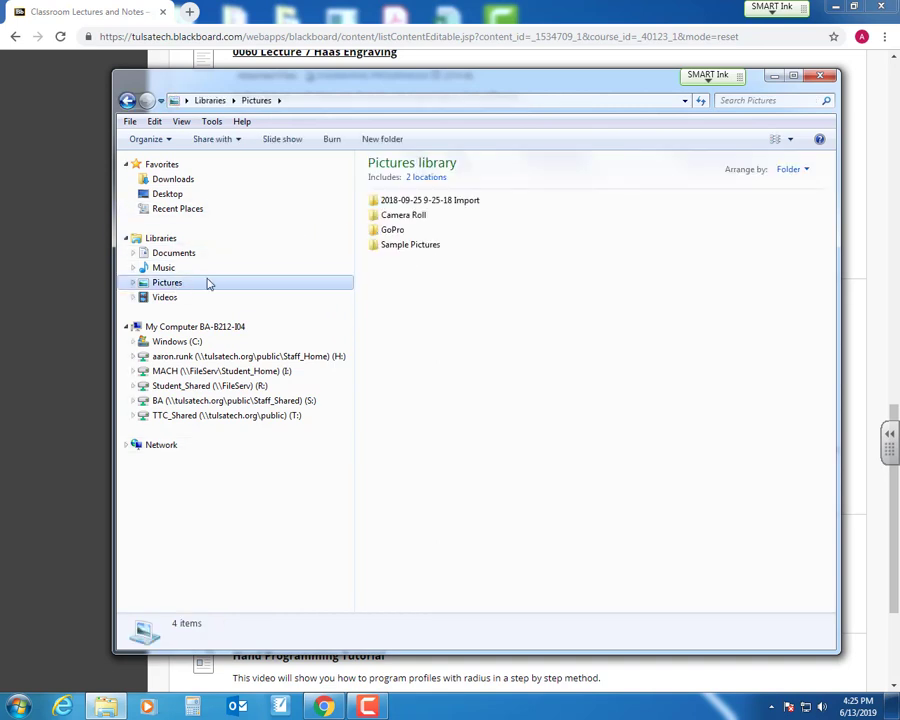
{"action": "left_click", "coordinate": [413, 269]}
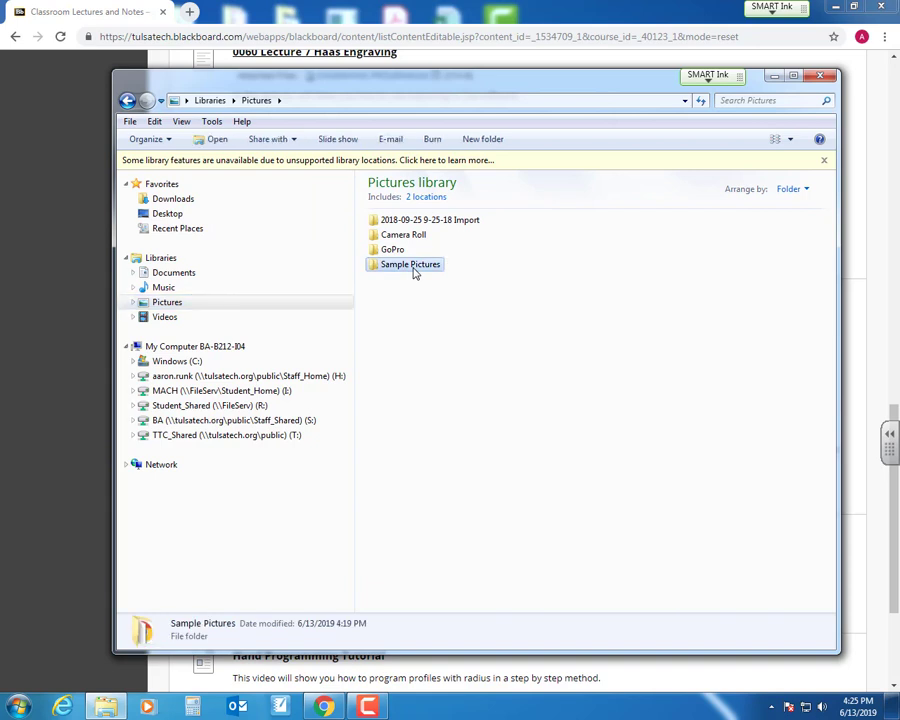
{"action": "double_click", "coordinate": [412, 269]}
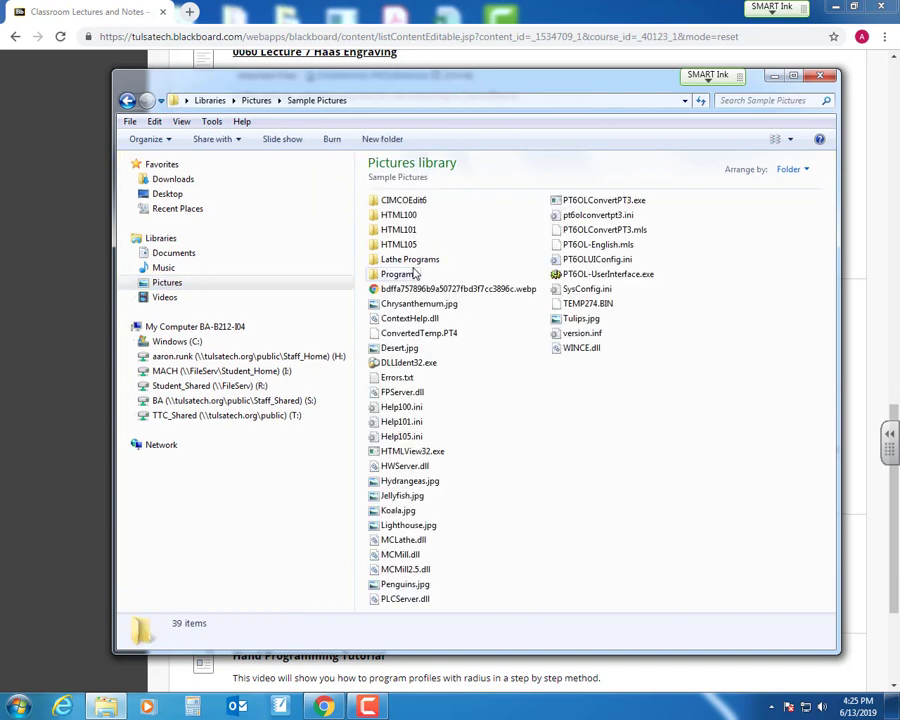
{"action": "right_click", "coordinate": [595, 448]}
{"action": "left_click", "coordinate": [530, 542]}
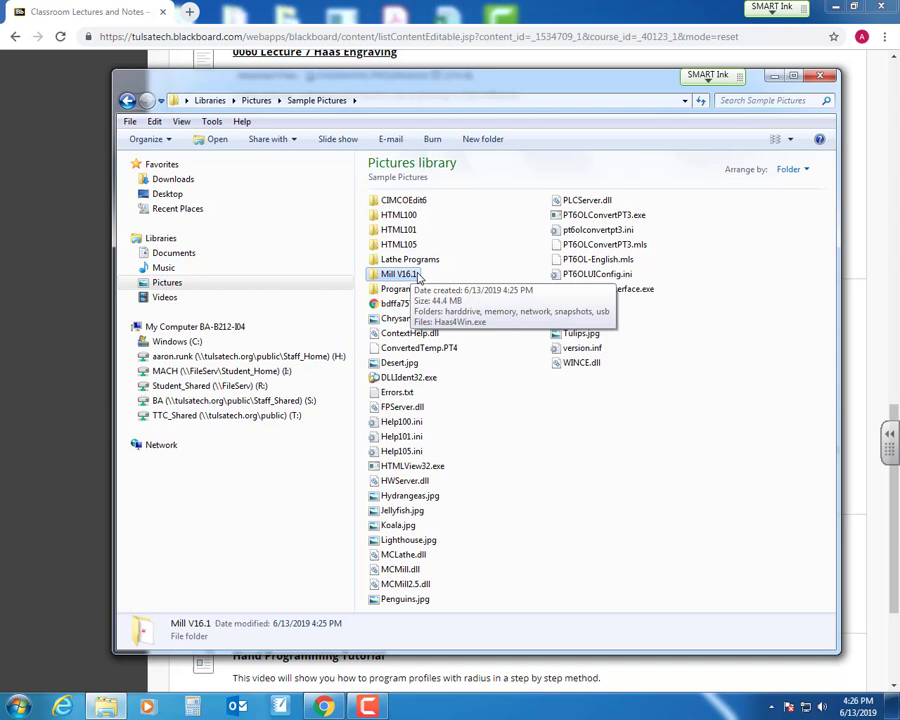
- Launch Haas4Win.exe from the pasted Mill V16.1 folder and allow it to run
{"action": "double_click", "coordinate": [418, 275]}
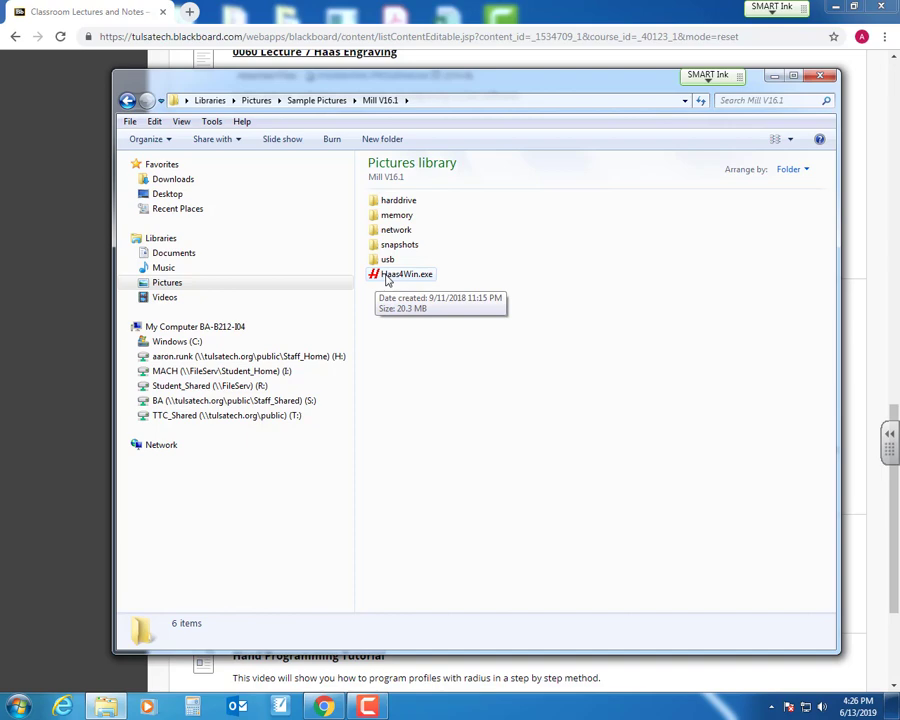
{"action": "double_click", "coordinate": [388, 277]}
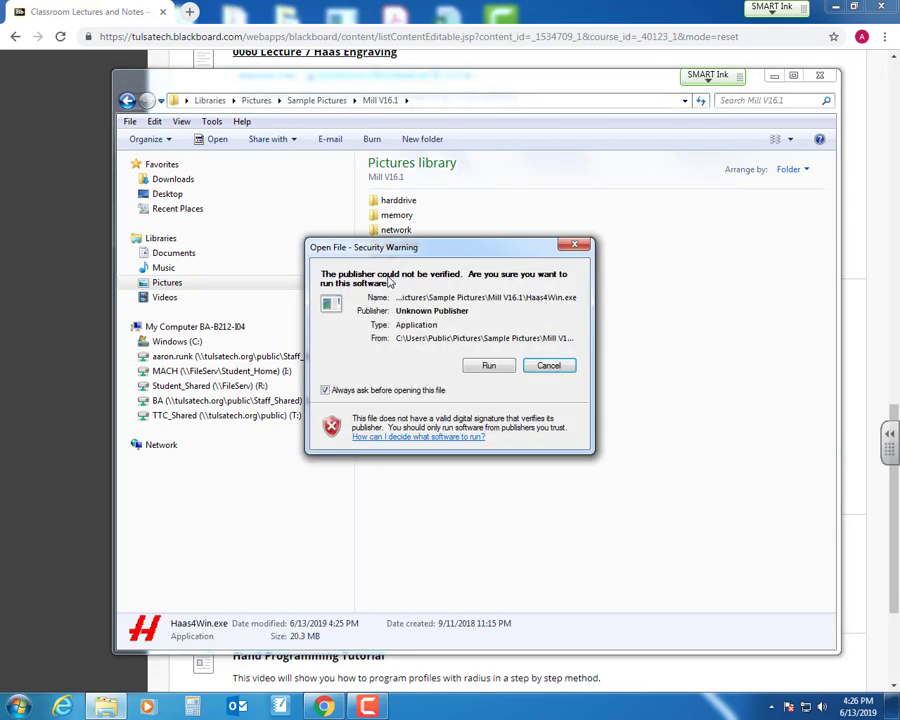
{"action": "left_click", "coordinate": [488, 366]}
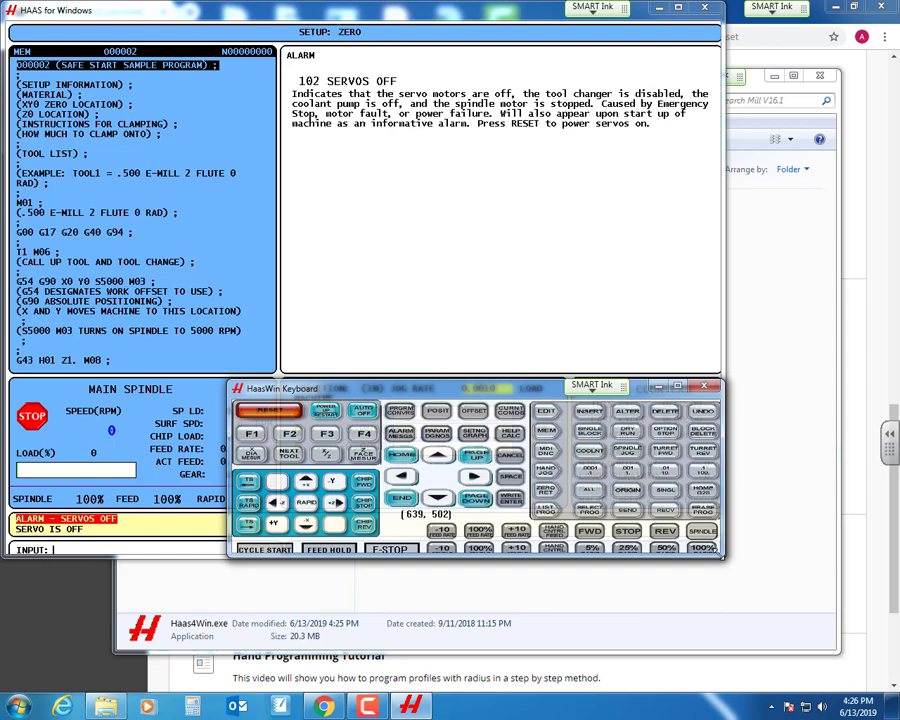
- Enlarge the HaasWin Keyboard window clear of the main display, then reset the servo alarm and issue a power-up restart
{"action": "left_click_drag", "start_coordinate": [722, 556], "coordinate": [729, 570]}
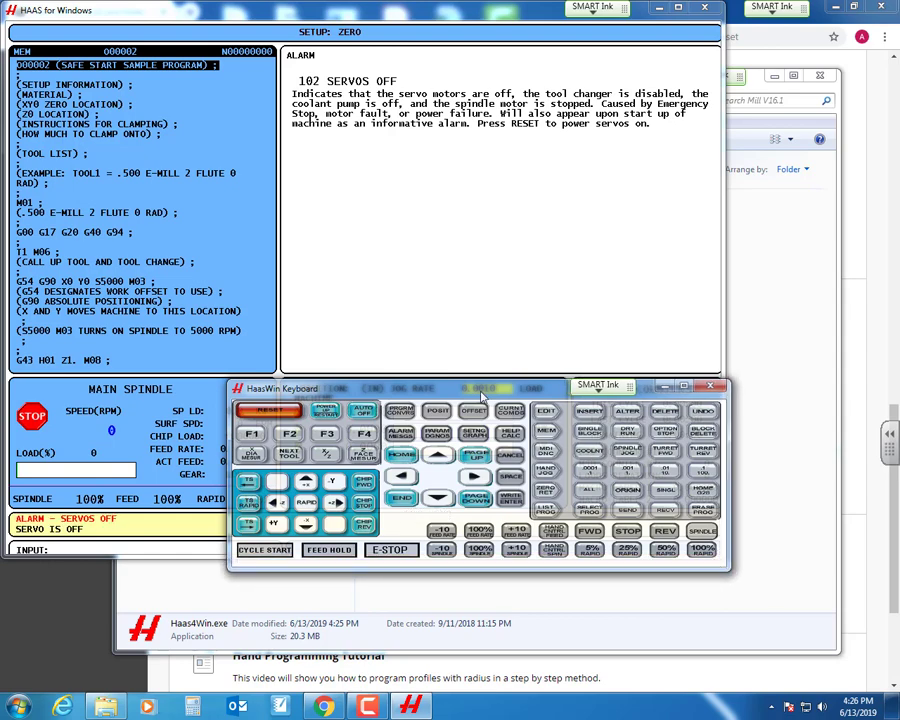
{"action": "left_click_drag", "start_coordinate": [497, 390], "coordinate": [656, 523]}
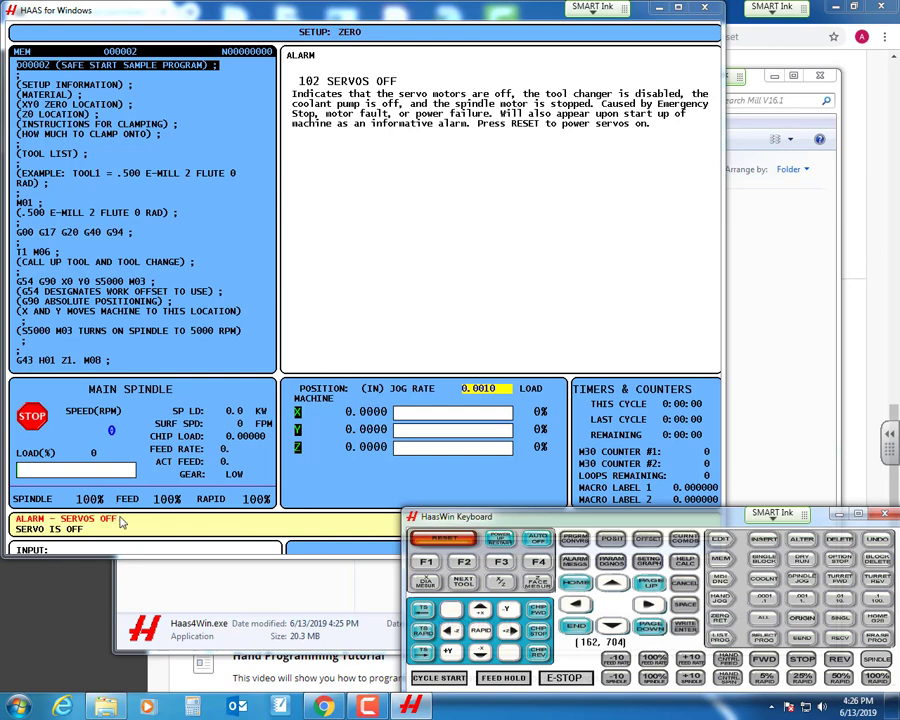
{"action": "left_click", "coordinate": [436, 541]}
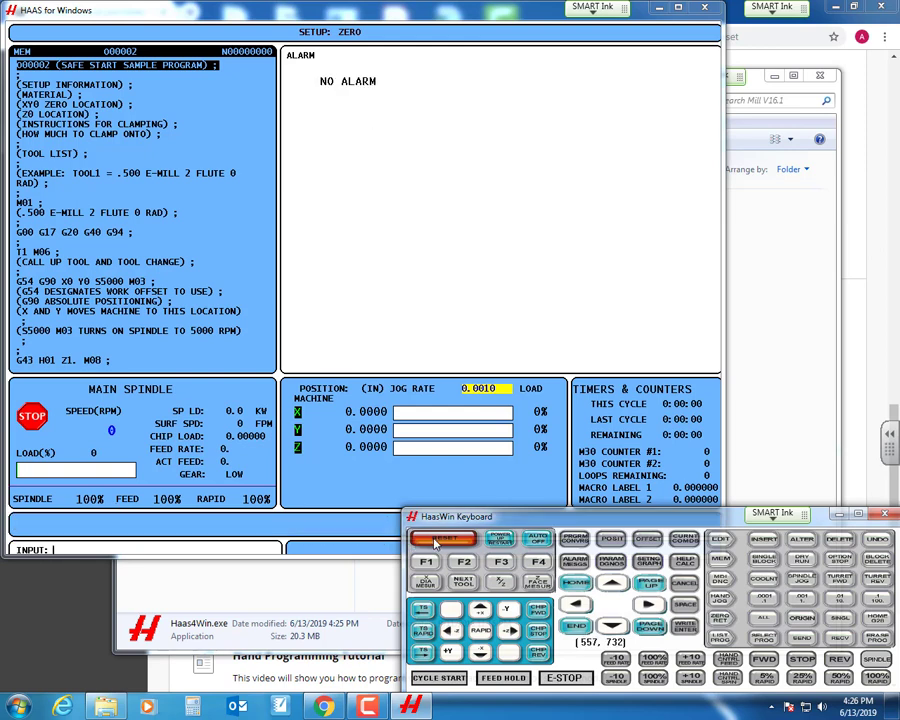
{"action": "left_click", "coordinate": [499, 541]}
- Minimize the folder and browser windows and move verify.txt on the desktop clear of the simulator window
{"action": "left_click", "coordinate": [774, 75]}
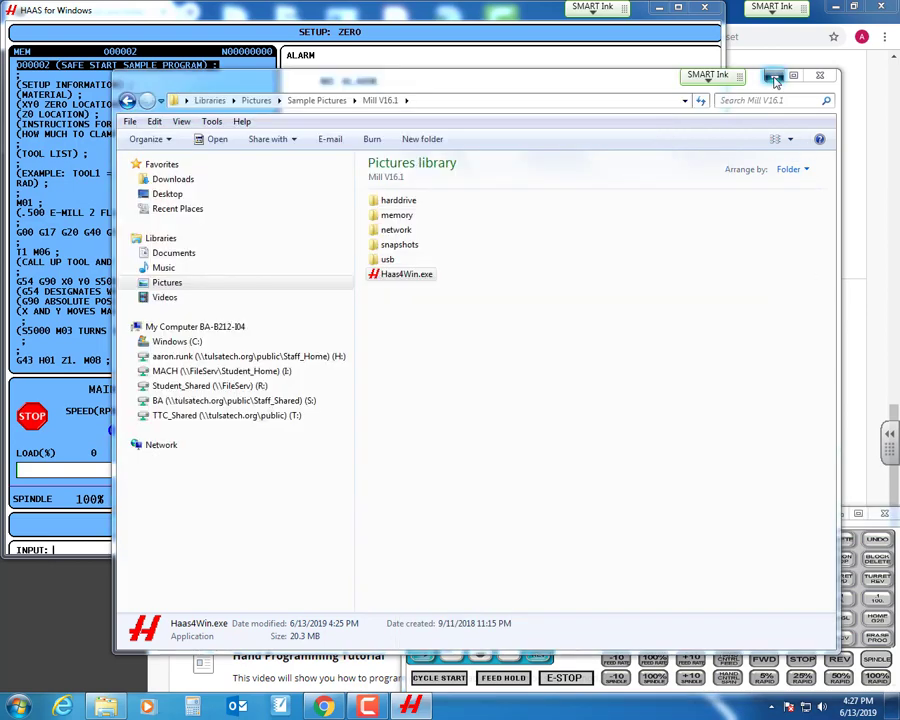
{"action": "left_click", "coordinate": [838, 10]}
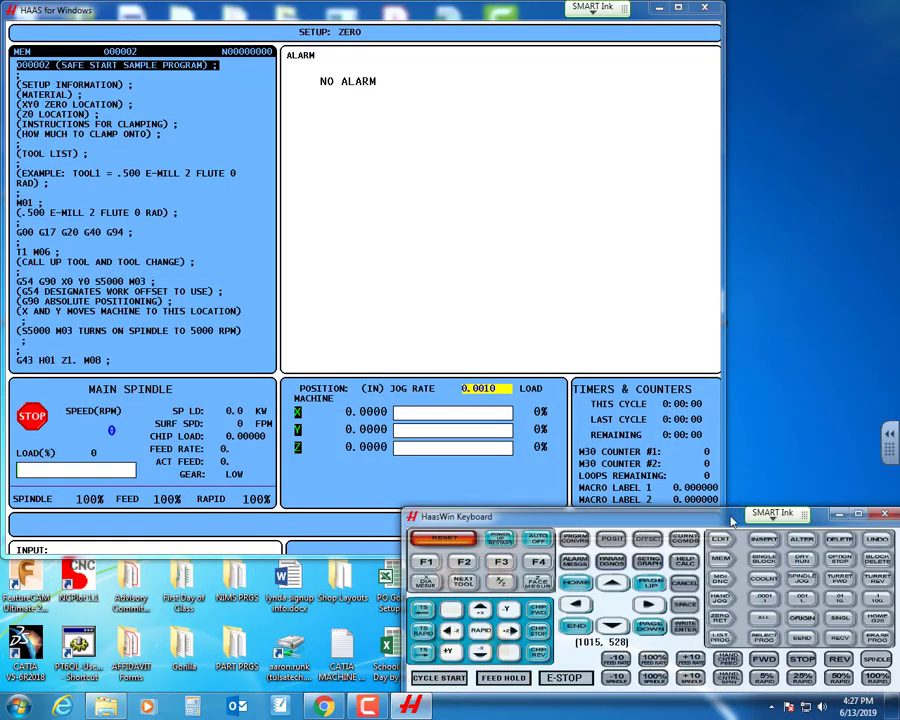
{"action": "left_click_drag", "start_coordinate": [606, 18], "coordinate": [586, 18]}
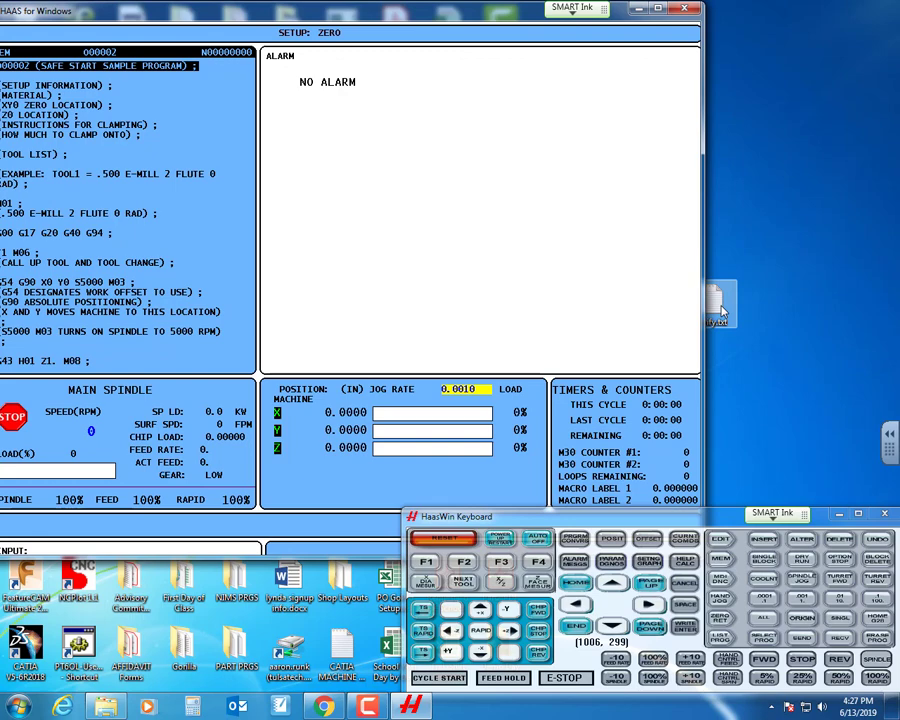
{"action": "left_click_drag", "start_coordinate": [714, 298], "coordinate": [835, 242]}
{"action": "left_click_drag", "start_coordinate": [491, 14], "coordinate": [517, 14]}
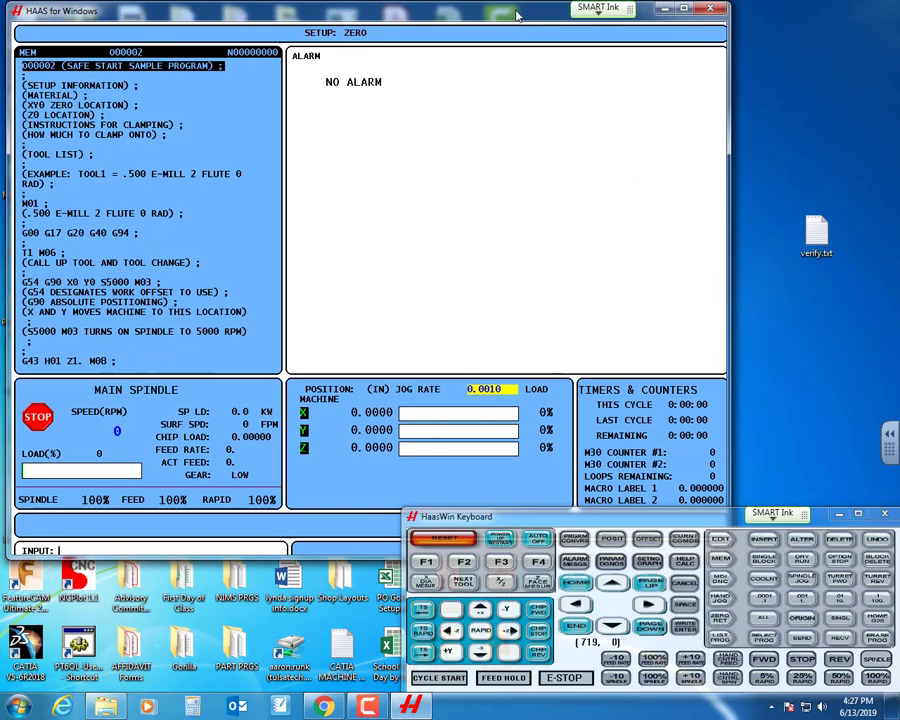
- Look in the usb folder inside Mill V16.1 where the simulator's program files are kept, then minimize the folder window
{"action": "right_click", "coordinate": [817, 238]}
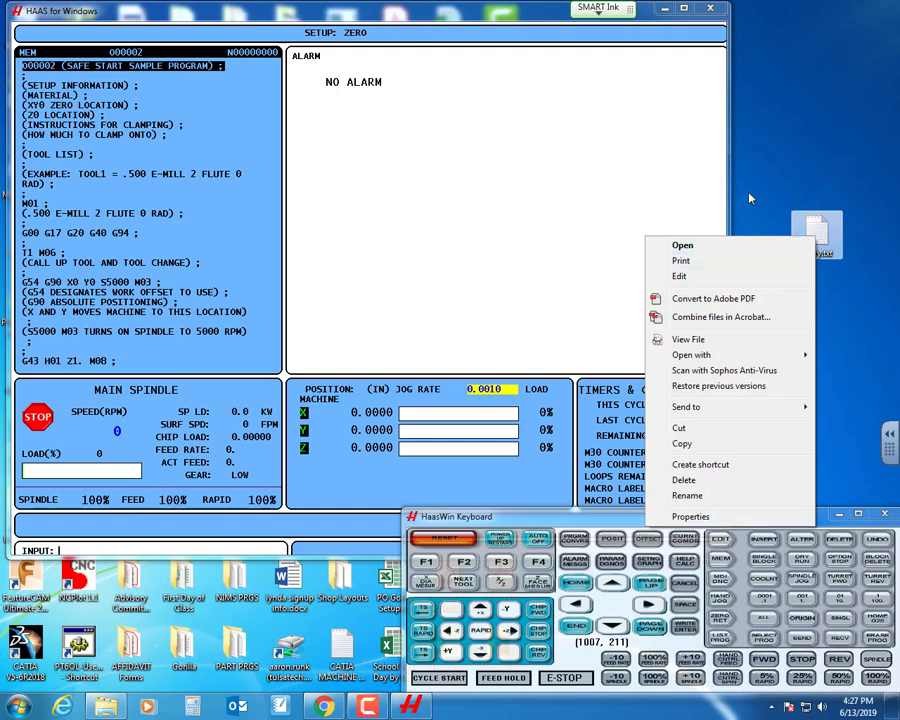
{"action": "left_click", "coordinate": [750, 198]}
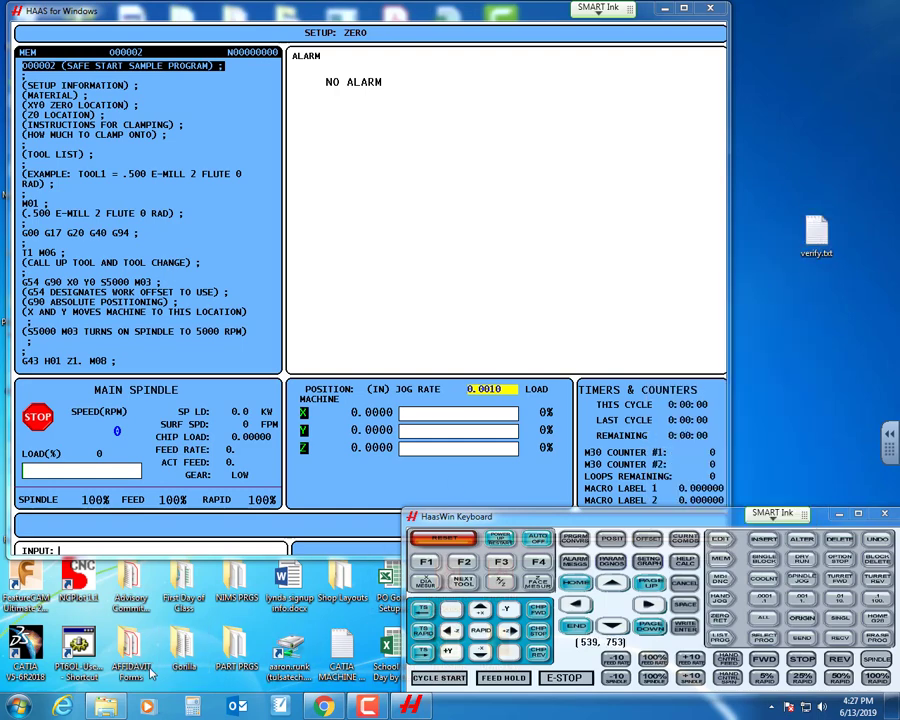
{"action": "left_click", "coordinate": [105, 706]}
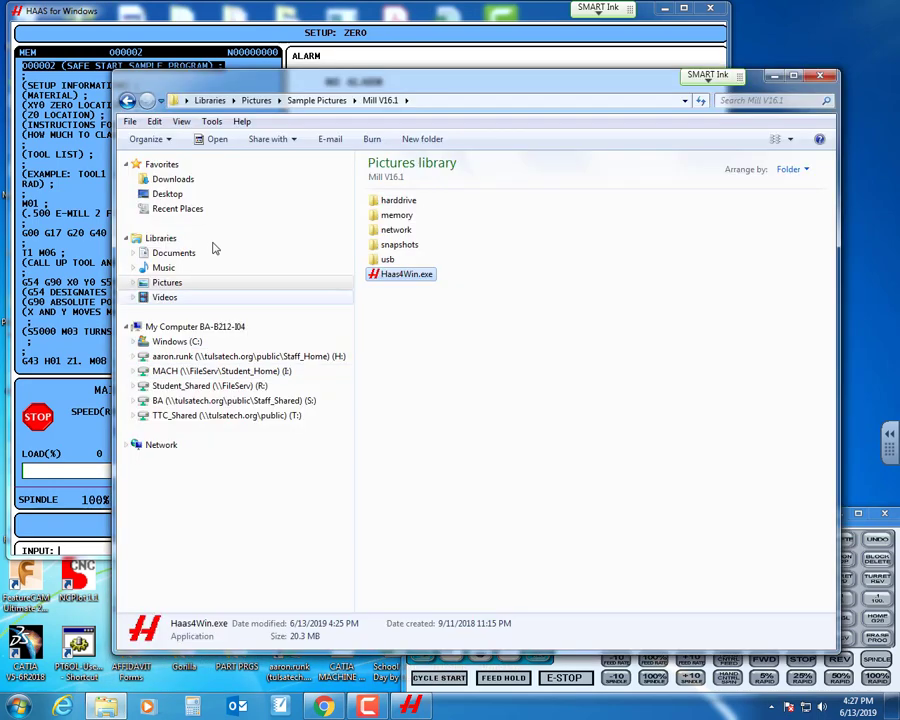
{"action": "double_click", "coordinate": [397, 262]}
{"action": "left_click", "coordinate": [408, 206]}
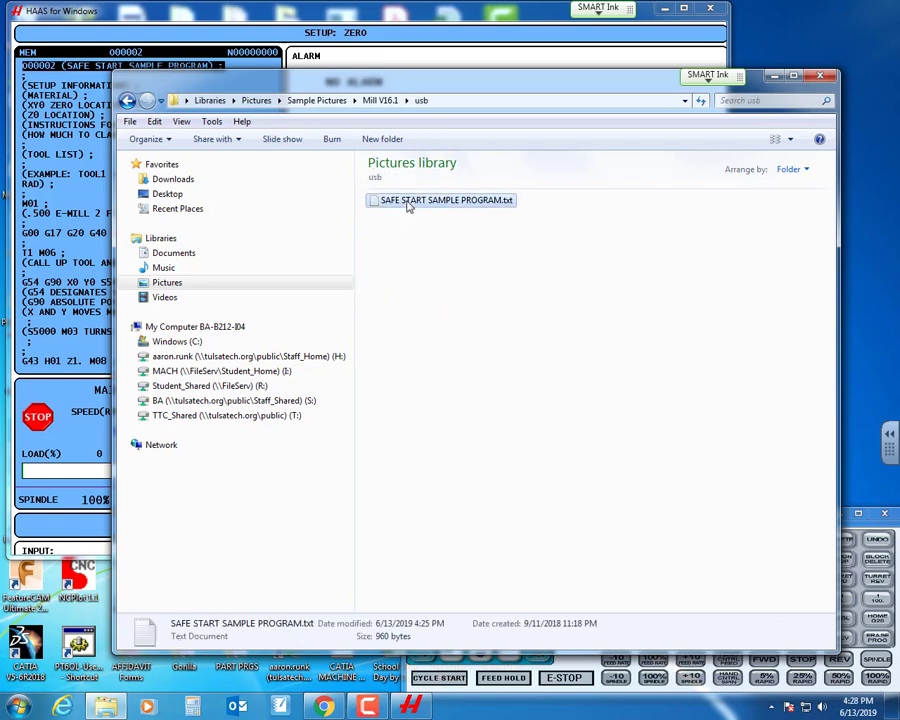
{"action": "left_click_drag", "start_coordinate": [363, 87], "coordinate": [263, 137]}
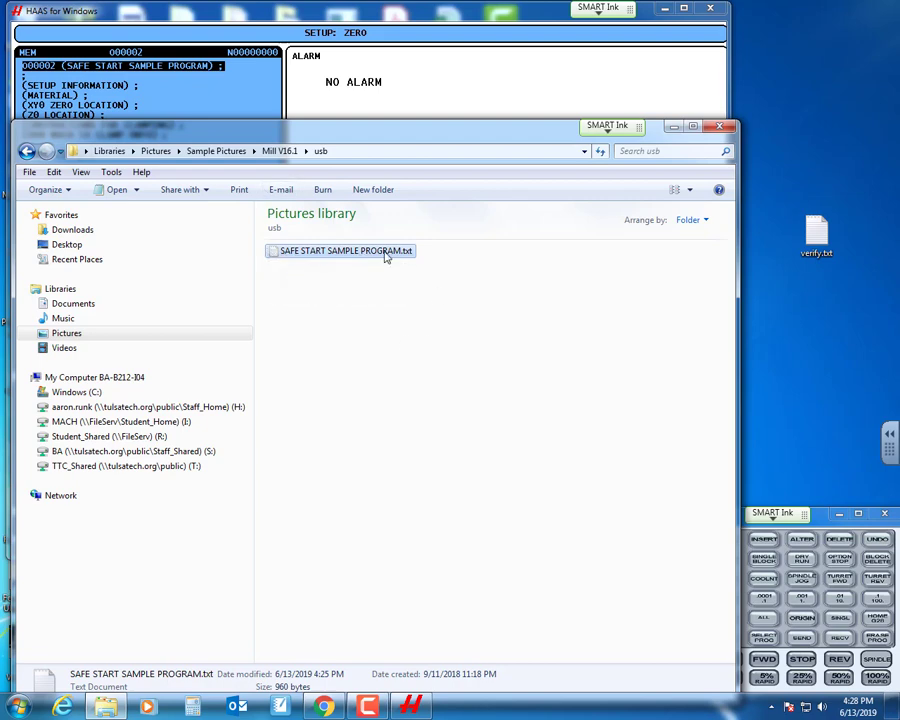
{"action": "left_click_drag", "start_coordinate": [307, 135], "coordinate": [386, 89]}
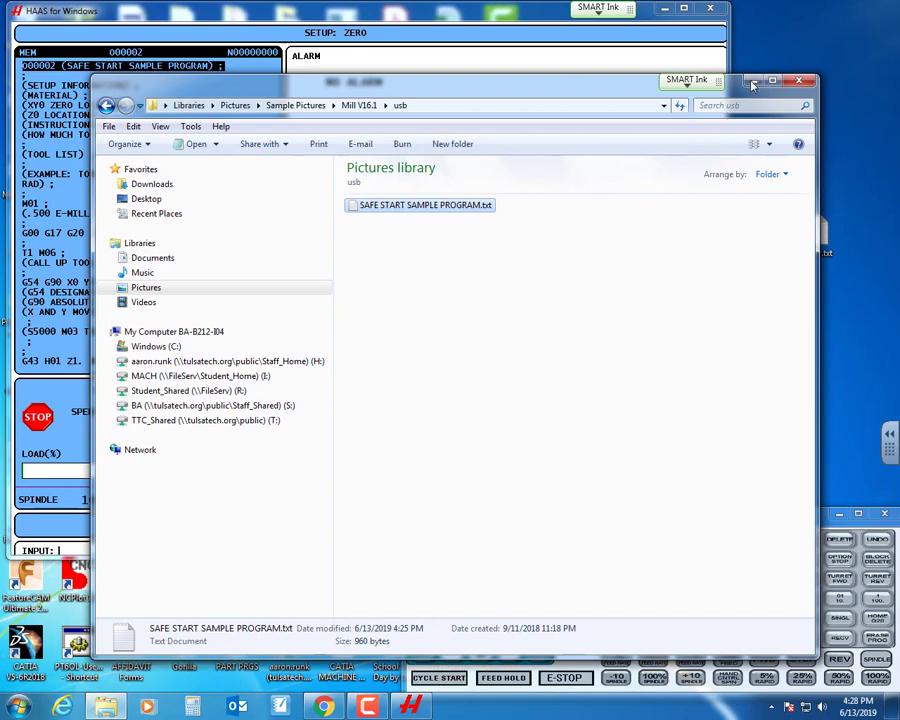
{"action": "left_click", "coordinate": [756, 81]}
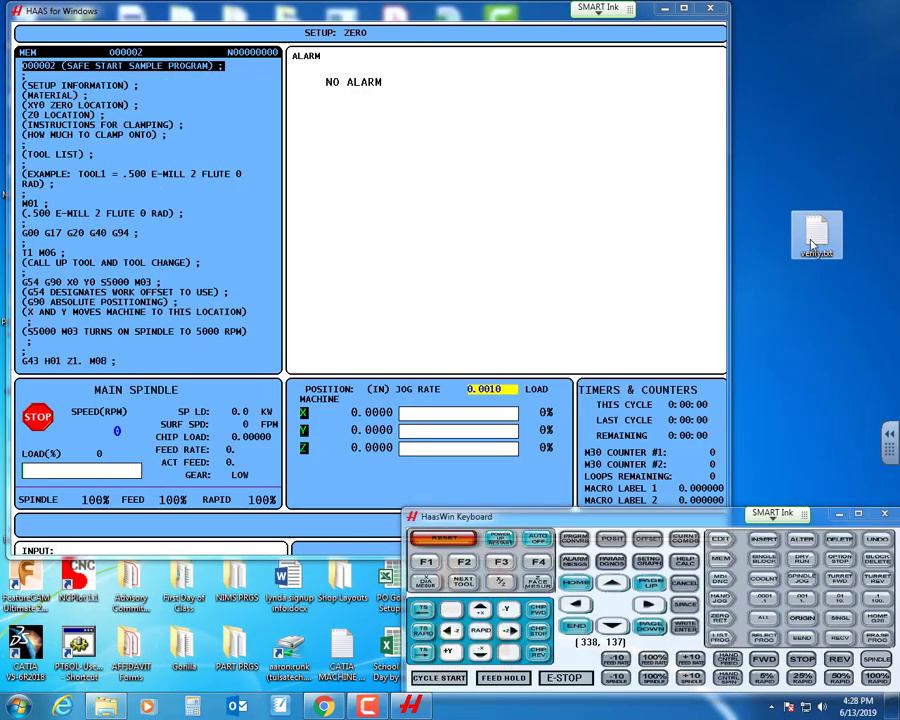
- Open verify.txt from the desktop and delete the list numbers 1. and 2. from the first two coordinate lines
{"action": "double_click", "coordinate": [812, 240]}
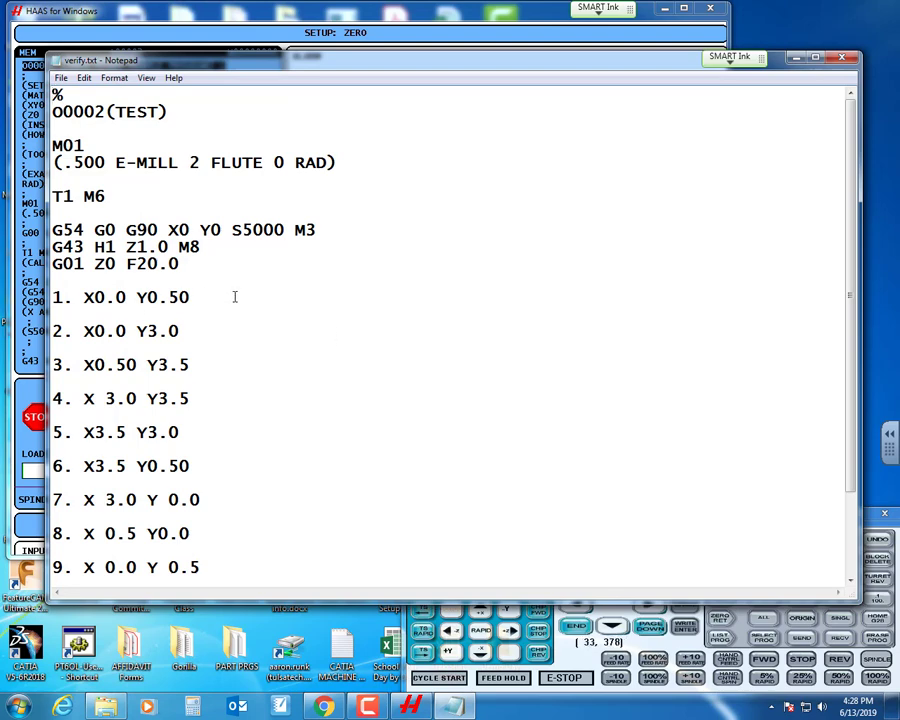
{"action": "scroll", "coordinate": [235, 297], "scroll_direction": "down", "scroll_amount": 1}
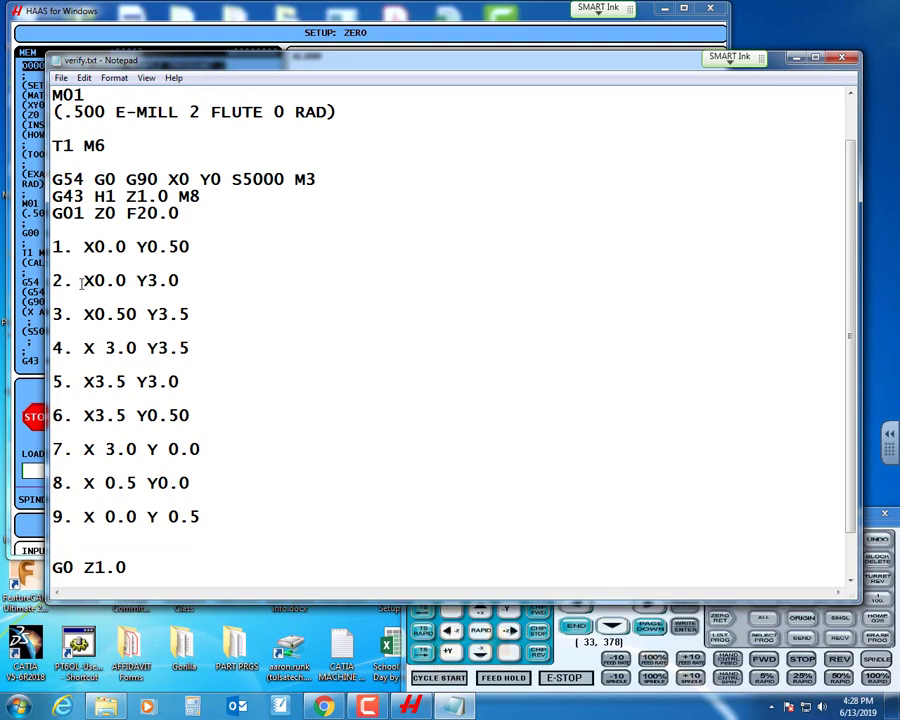
{"action": "left_click", "coordinate": [84, 246]}
{"action": "key", "text": "BackSpace"}
{"action": "key", "text": "BackSpace"}
{"action": "key", "text": "BackSpace"}
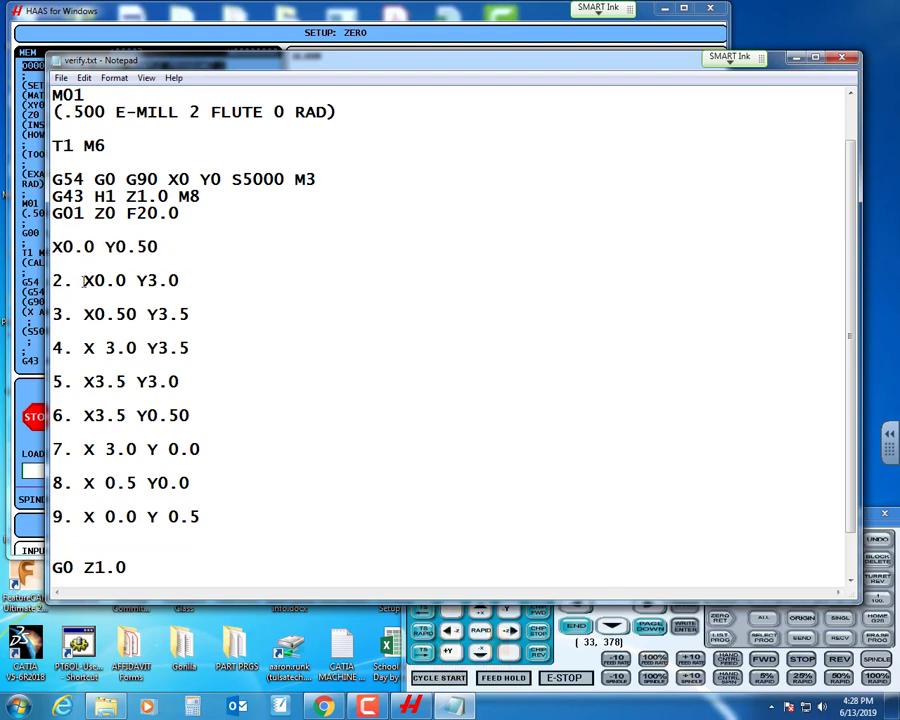
{"action": "left_click", "coordinate": [84, 280]}
{"action": "key", "text": "BackSpace"}
{"action": "key", "text": "BackSpace"}
{"action": "key", "text": "BackSpace"}
- Delete the list numbers 3., 4. and 5. from the start of their coordinate lines
{"action": "left_click", "coordinate": [82, 314]}
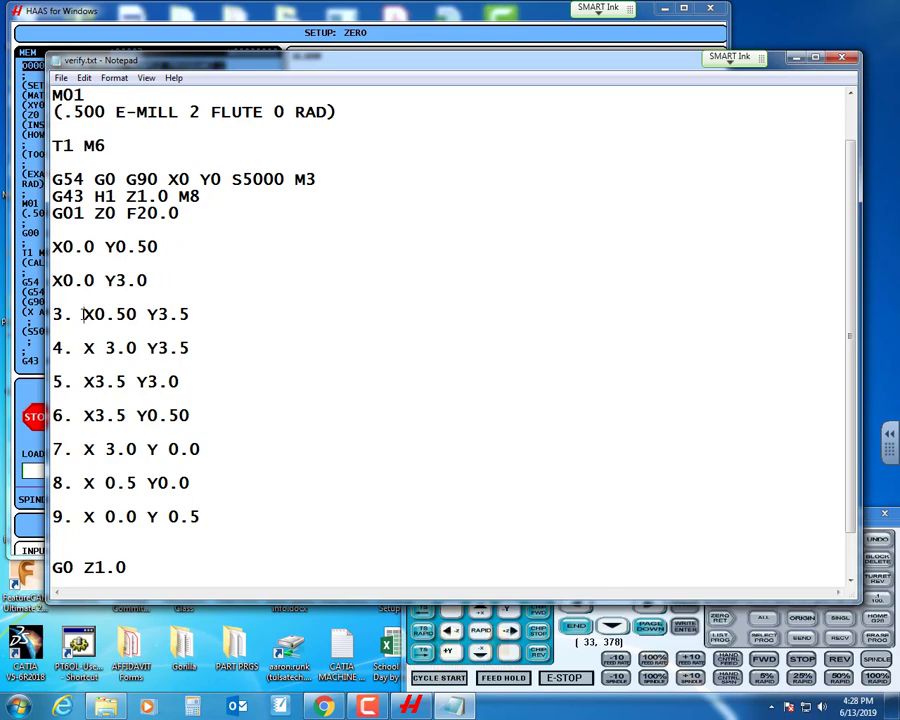
{"action": "key", "text": "BackSpace"}
{"action": "key", "text": "BackSpace"}
{"action": "key", "text": "BackSpace"}
{"action": "left_click", "coordinate": [84, 348]}
{"action": "key", "text": "BackSpace"}
{"action": "key", "text": "BackSpace"}
{"action": "key", "text": "BackSpace"}
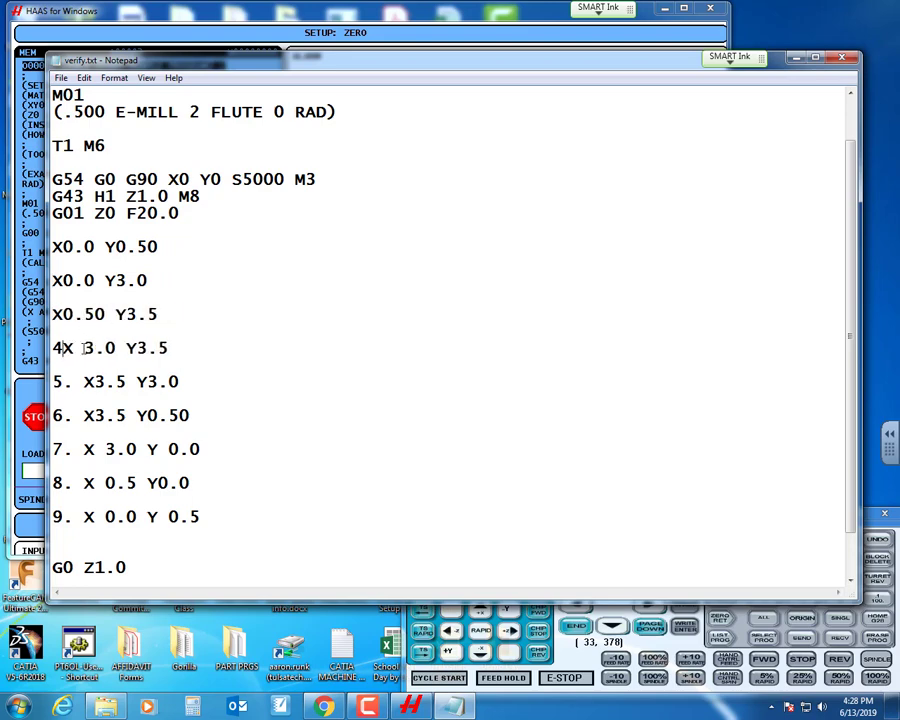
{"action": "left_click", "coordinate": [78, 381]}
{"action": "key", "text": "BackSpace"}
{"action": "key", "text": "BackSpace"}
{"action": "key", "text": "BackSpace"}
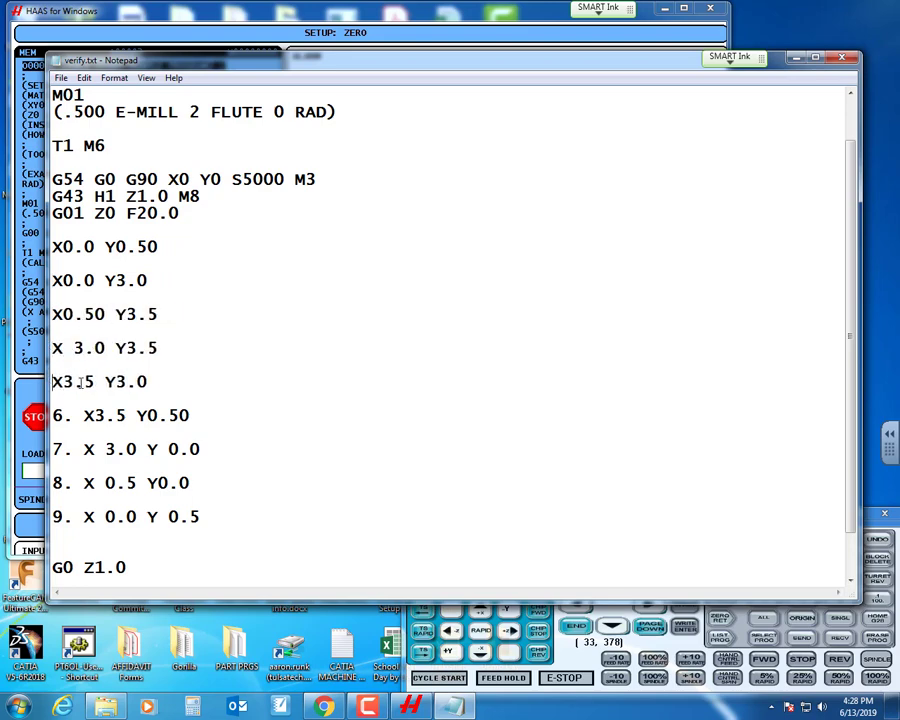
- Delete the list numbers 6. through 9. from the start of the remaining coordinate lines
{"action": "left_click", "coordinate": [84, 415]}
{"action": "key", "text": "BackSpace"}
{"action": "key", "text": "BackSpace"}
{"action": "key", "text": "BackSpace"}
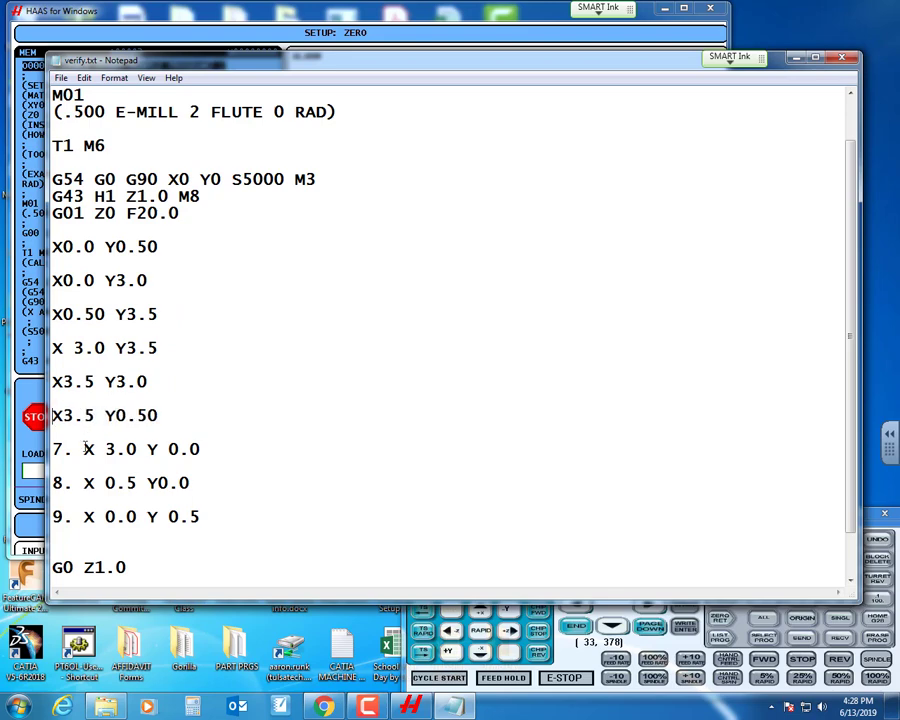
{"action": "left_click", "coordinate": [84, 449]}
{"action": "key", "text": "BackSpace"}
{"action": "key", "text": "BackSpace"}
{"action": "key", "text": "BackSpace"}
{"action": "left_click", "coordinate": [84, 483]}
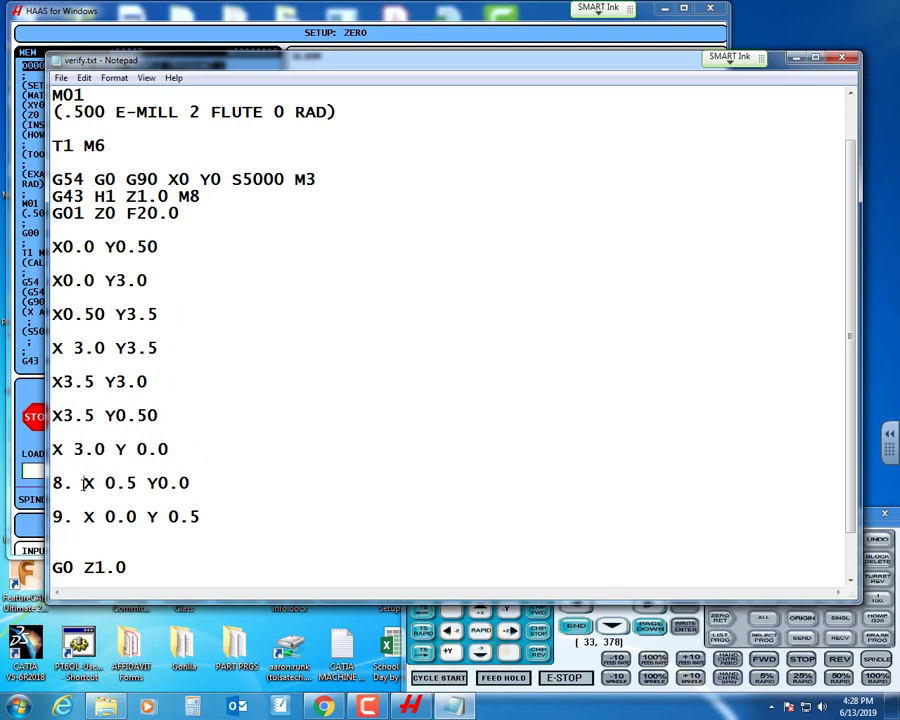
{"action": "key", "text": "BackSpace"}
{"action": "key", "text": "BackSpace"}
{"action": "key", "text": "BackSpace"}
{"action": "left_click", "coordinate": [84, 517]}
{"action": "key", "text": "BackSpace"}
{"action": "key", "text": "BackSpace"}
{"action": "key", "text": "BackSpace"}
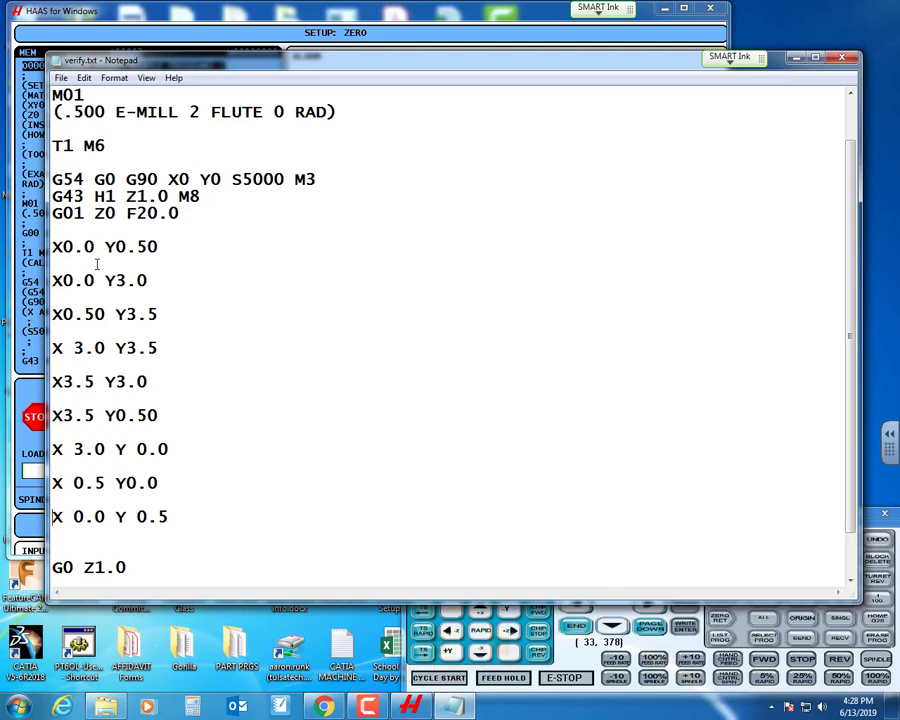
- Remove the space after X in the fourth, seventh, eighth and ninth coordinate lines
{"action": "left_click", "coordinate": [73, 348]}
{"action": "key", "text": "Left"}
{"action": "key", "text": "Delete"}
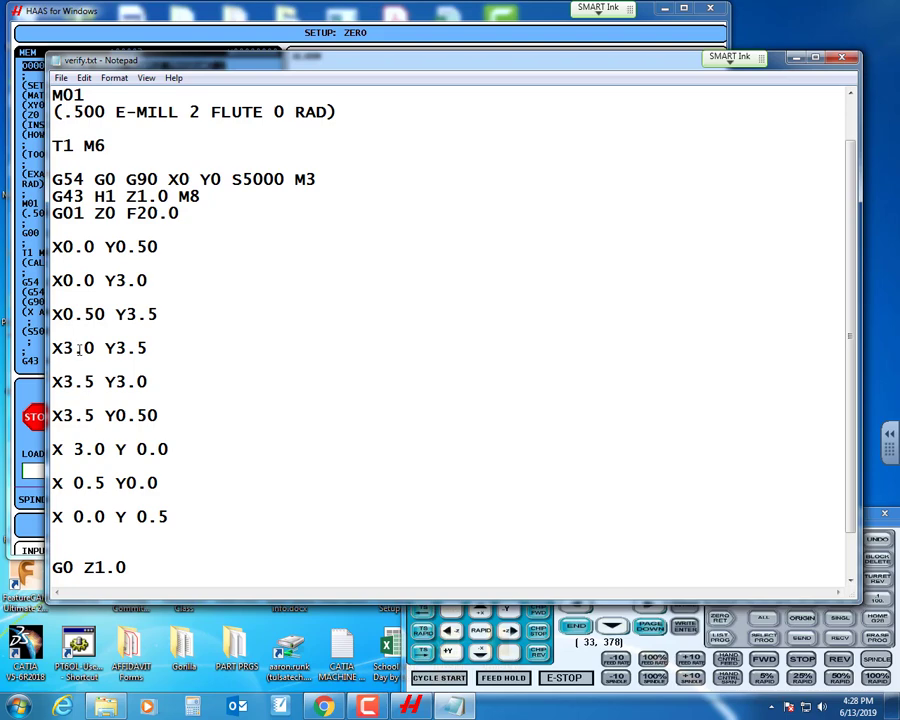
{"action": "key", "text": "Down"}
{"action": "key", "text": "Down"}
{"action": "key", "text": "Down"}
{"action": "key", "text": "Delete"}
{"action": "key", "text": "Down"}
{"action": "key", "text": "Delete"}
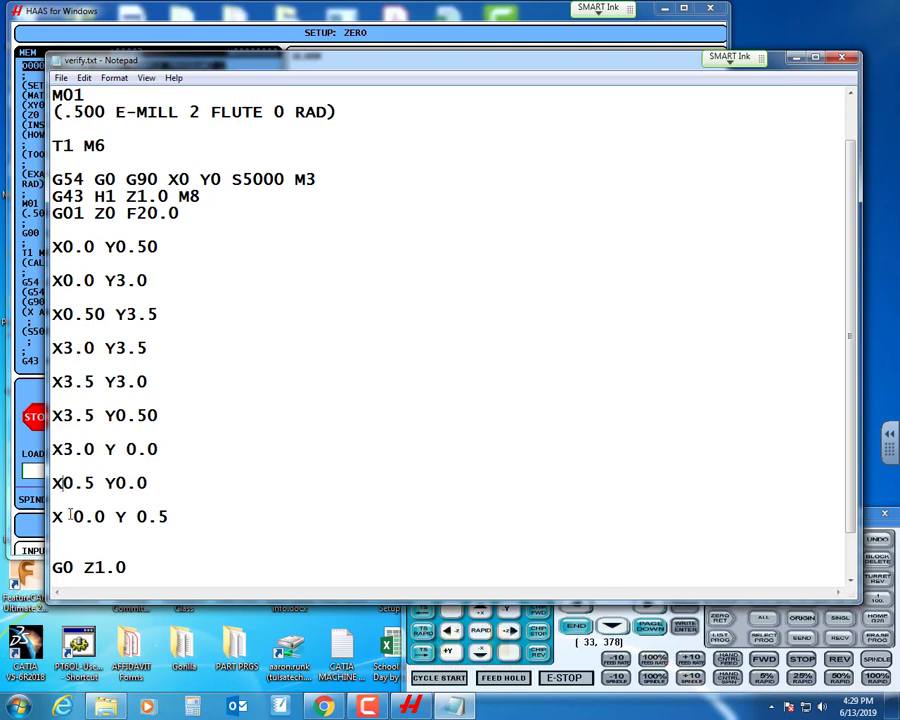
{"action": "key", "text": "Down"}
{"action": "key", "text": "Delete"}
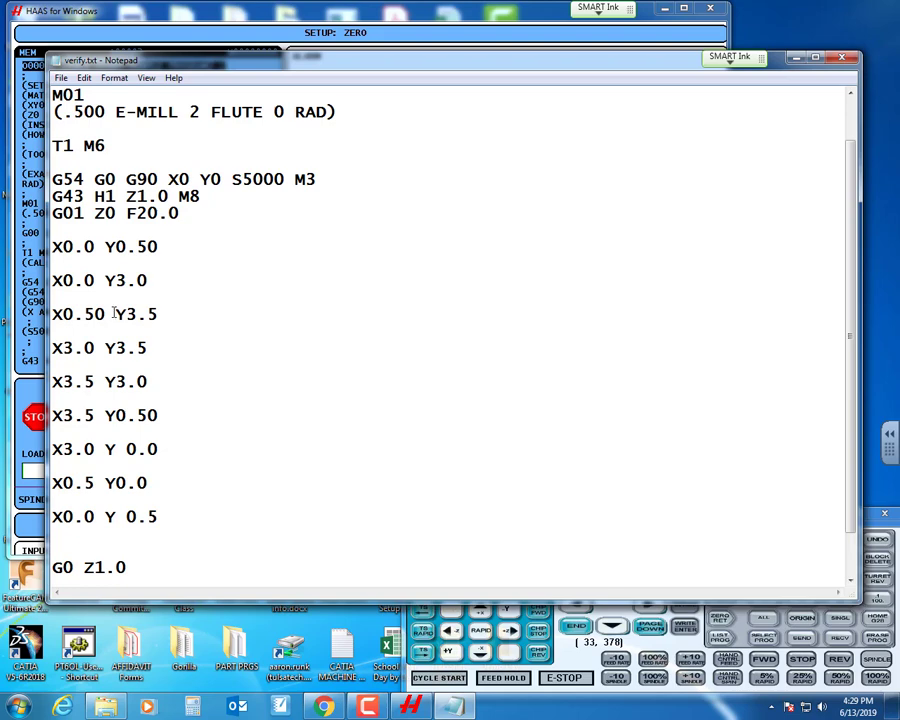
- Remove the space after Y in the seventh and ninth coordinate lines so they read Y0.0 and Y0.5
{"action": "key", "text": "Down"}
{"action": "key", "text": "Down"}
{"action": "key", "text": "Left"}
{"action": "key", "text": "Left"}
{"action": "key", "text": "Up"}
{"action": "key", "text": "Home"}
{"action": "key", "text": "Right"}
{"action": "key", "text": "Right"}
{"action": "key", "text": "Right"}
{"action": "key", "text": "Right"}
{"action": "key", "text": "Right"}
{"action": "key", "text": "BackSpace"}
{"action": "key", "text": "Down"}
{"action": "key", "text": "Home"}
{"action": "left_click", "coordinate": [127, 449]}
{"action": "key", "text": "BackSpace"}
{"action": "left_click", "coordinate": [127, 516]}
{"action": "key", "text": "BackSpace"}
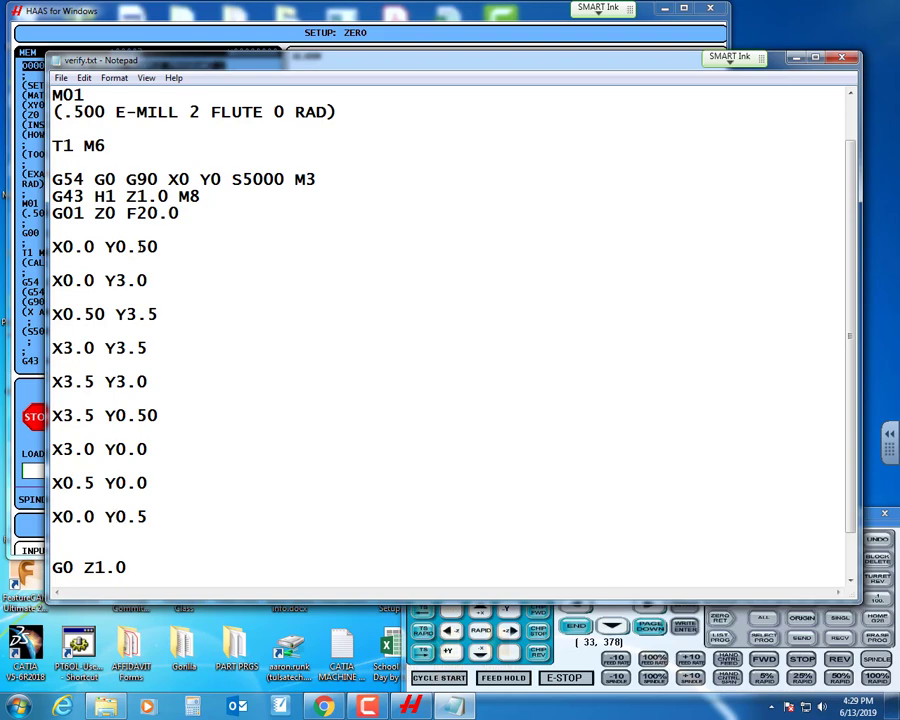
- Try different decimal-point and sign entries for the Y value in the second coordinate line, restoring Y3.0
{"action": "left_click", "coordinate": [149, 281]}
{"action": "key", "text": "BackSpace"}
{"action": "key", "text": "BackSpace"}
{"action": "type", "text": "."}
{"action": "key", "text": "Left"}
{"action": "key", "text": "Left"}
{"action": "key", "text": "Left"}
{"action": "type", "text": "-"}
{"action": "key", "text": "BackSpace"}
{"action": "key", "text": "End"}
{"action": "key", "text": "BackSpace"}
{"action": "key", "text": "BackSpace"}
{"action": "type", "text": "0"}
{"action": "key", "text": "BackSpace"}
{"action": "type", "text": "3.0"}
- Try program number O0003 in the TEST header line and set it back to O0002
{"action": "scroll", "coordinate": [210, 374], "scroll_direction": "up", "scroll_amount": 1}
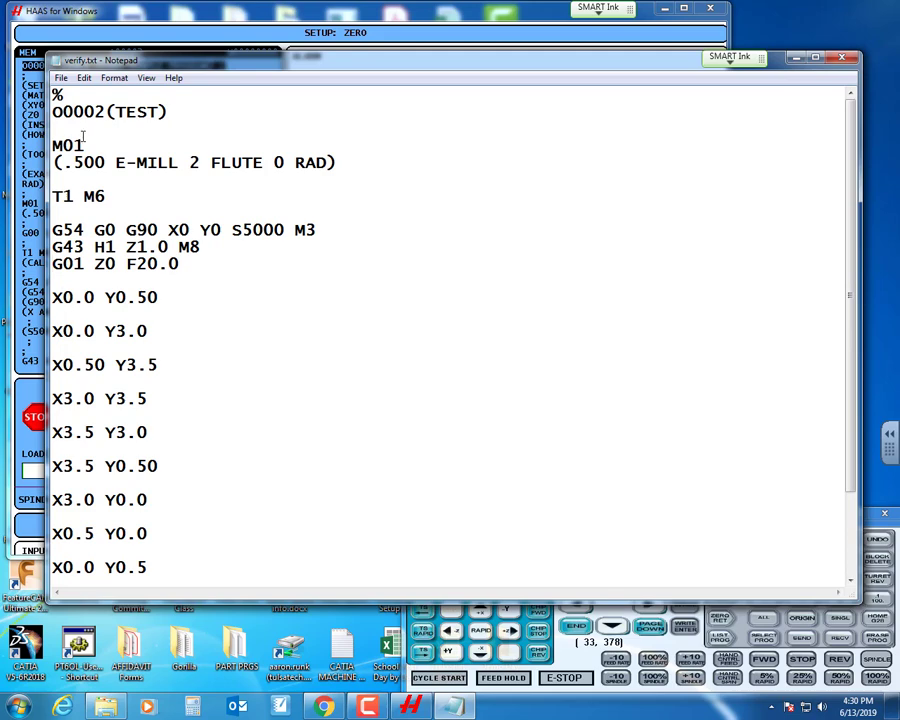
{"action": "left_click", "coordinate": [104, 111]}
{"action": "key", "text": "BackSpace"}
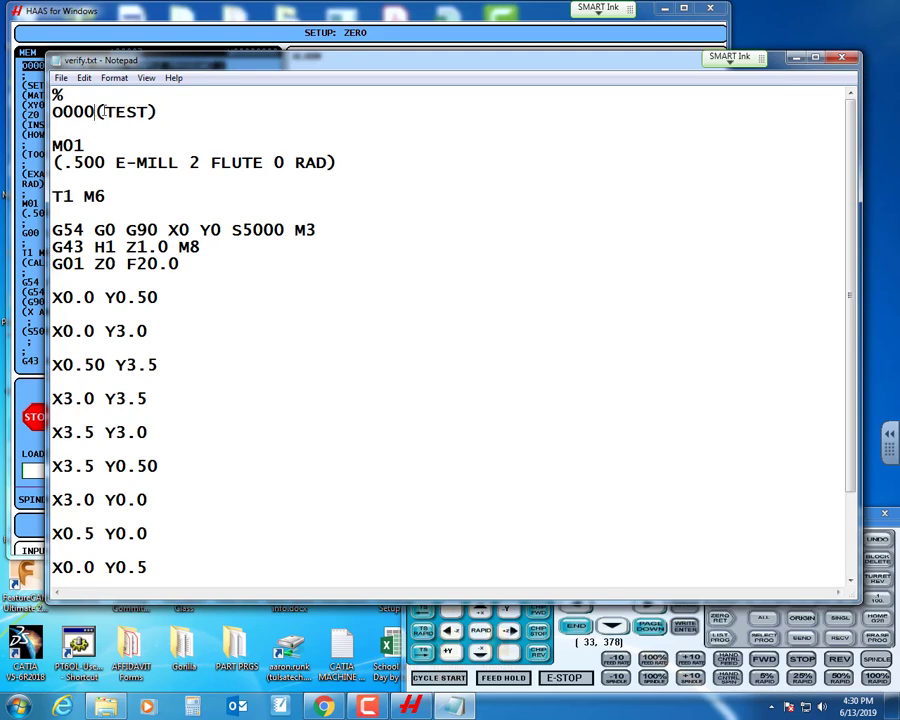
{"action": "type", "text": "3"}
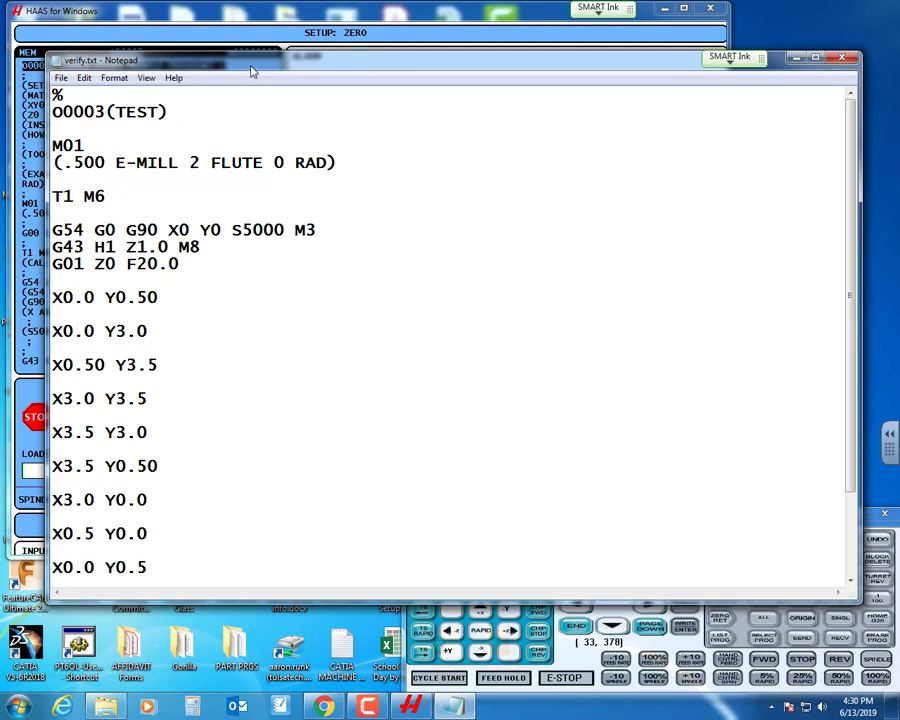
{"action": "left_click_drag", "start_coordinate": [252, 69], "coordinate": [237, 108]}
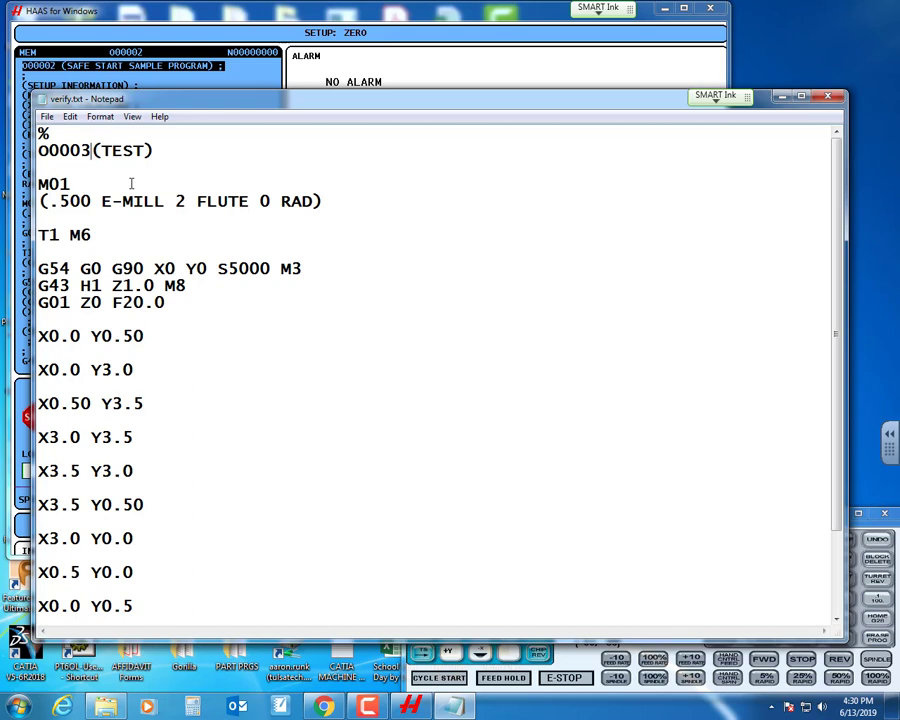
{"action": "key", "text": "BackSpace"}
{"action": "type", "text": "2"}
- Maximize verify.txt to check the whole program and close it, saving the changes
{"action": "scroll", "coordinate": [217, 335], "scroll_direction": "down", "scroll_amount": 2}
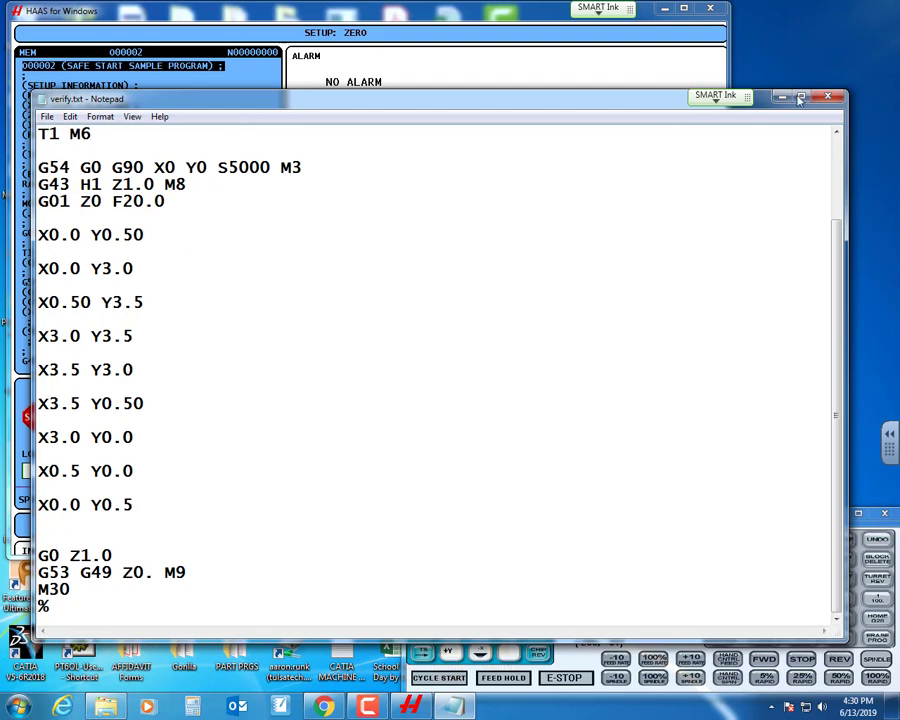
{"action": "double_click", "coordinate": [578, 98]}
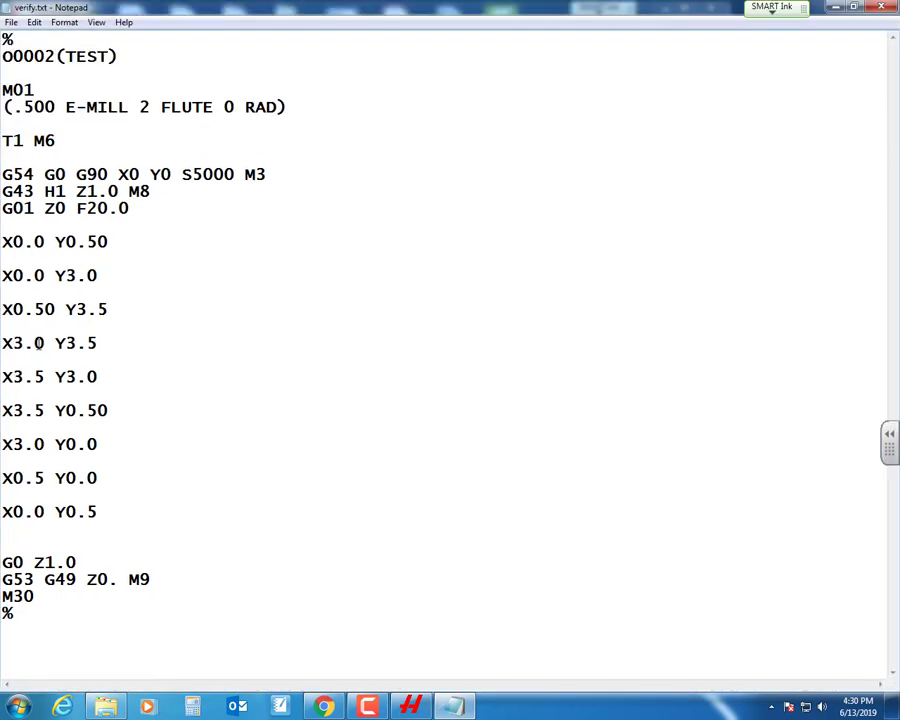
{"action": "left_click", "coordinate": [880, 10]}
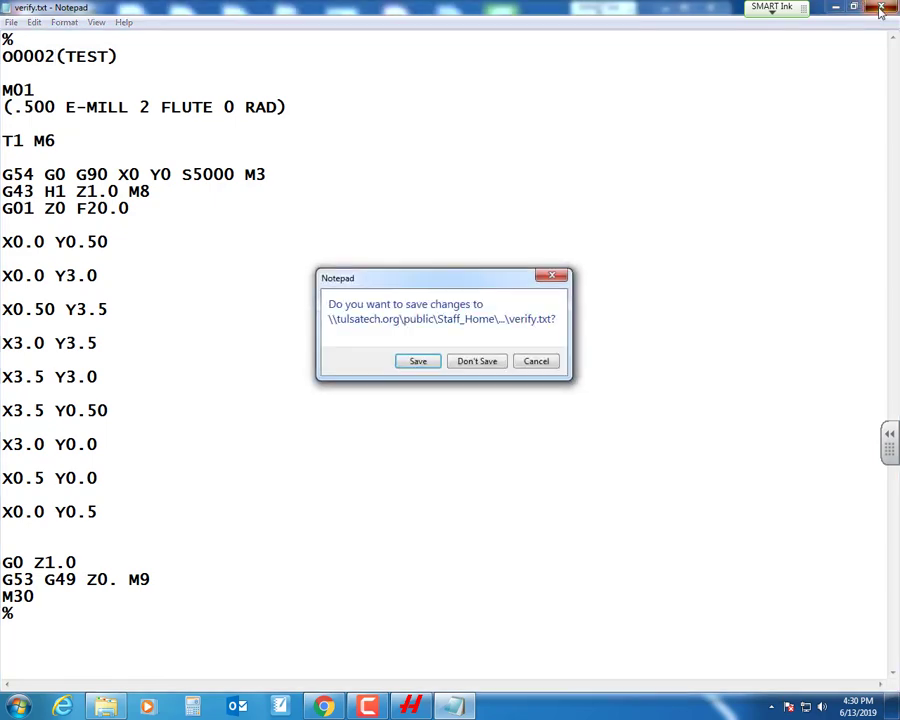
{"action": "left_click", "coordinate": [415, 362]}
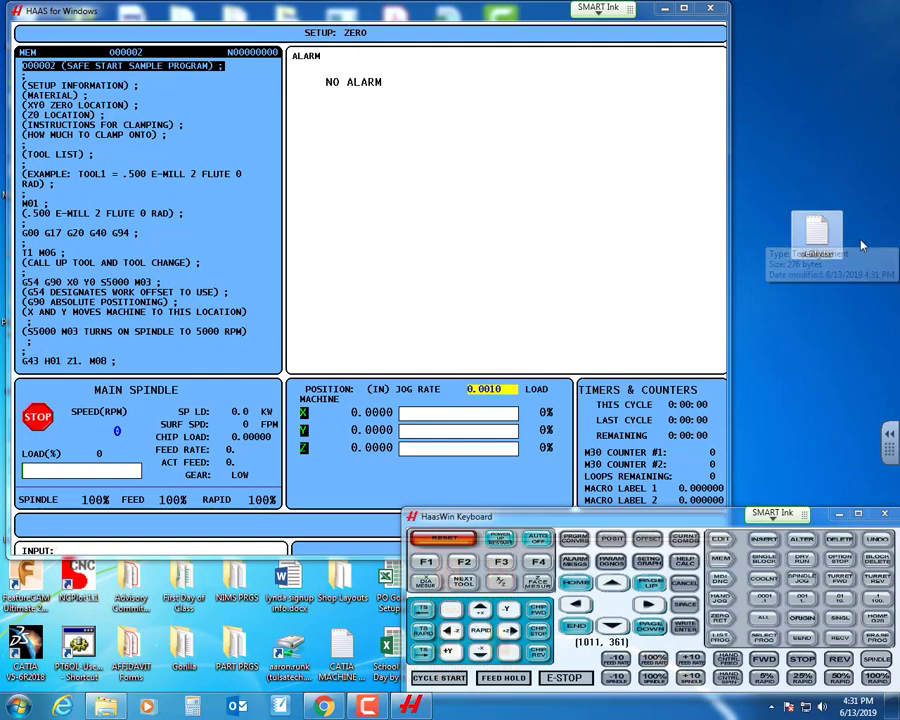
- Copy verify.txt from the desktop into the usb folder of Mill V16.1 and close the folder window
{"action": "mouse_move", "coordinate": [816, 238]}
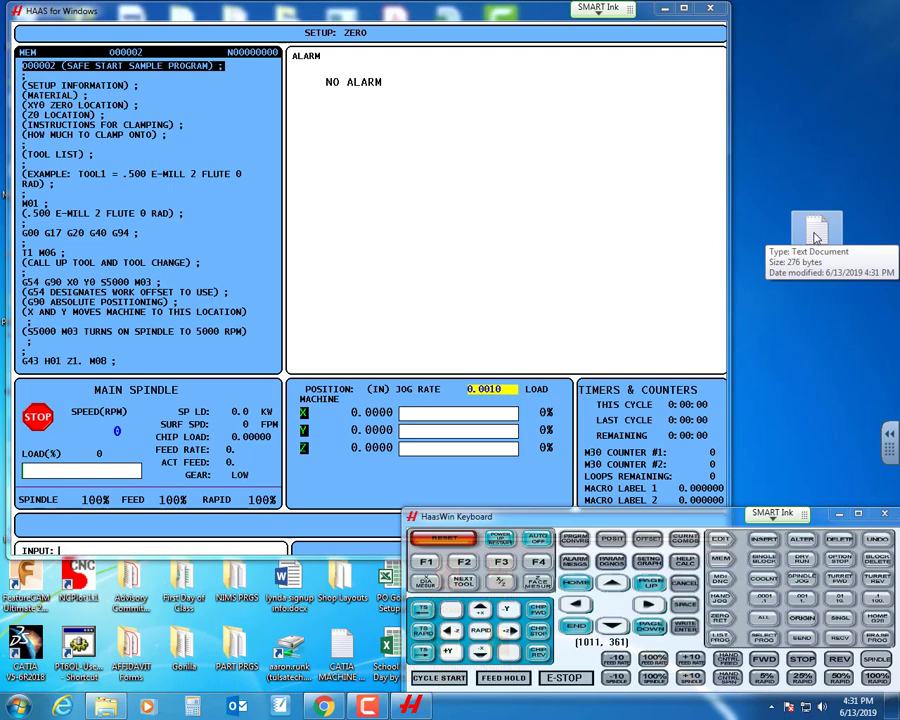
{"action": "left_click", "coordinate": [107, 707]}
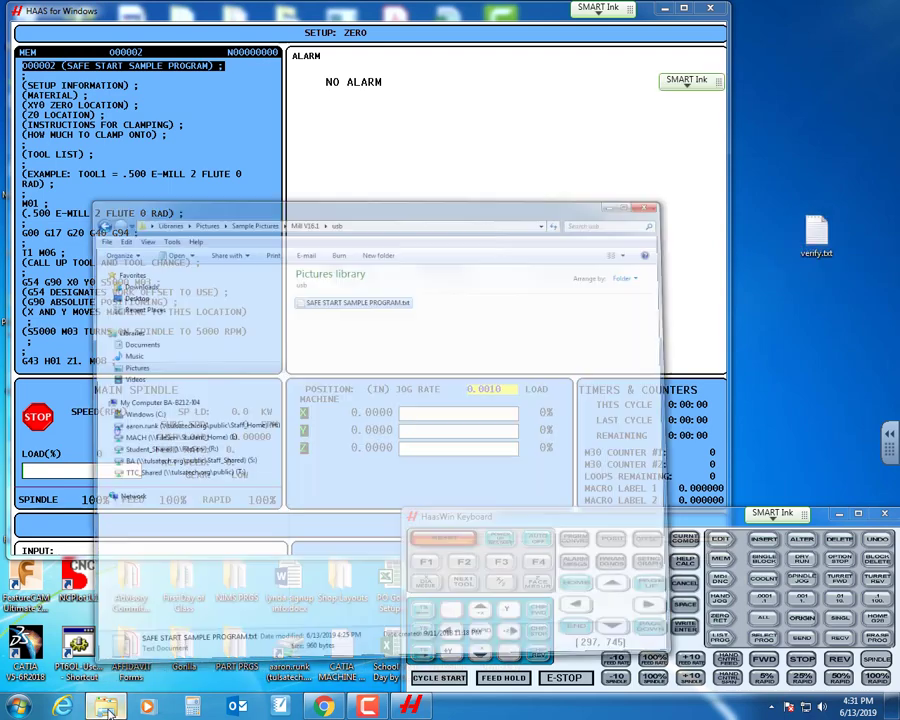
{"action": "left_click_drag", "start_coordinate": [626, 91], "coordinate": [549, 82]}
{"action": "left_click_drag", "start_coordinate": [816, 234], "coordinate": [321, 269]}
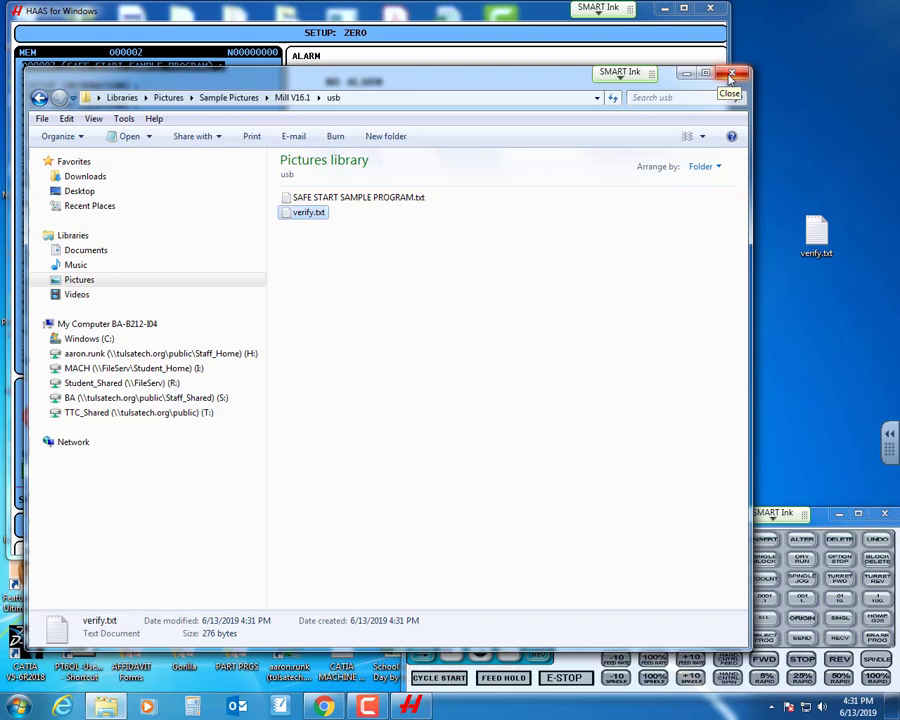
{"action": "left_click", "coordinate": [731, 74]}
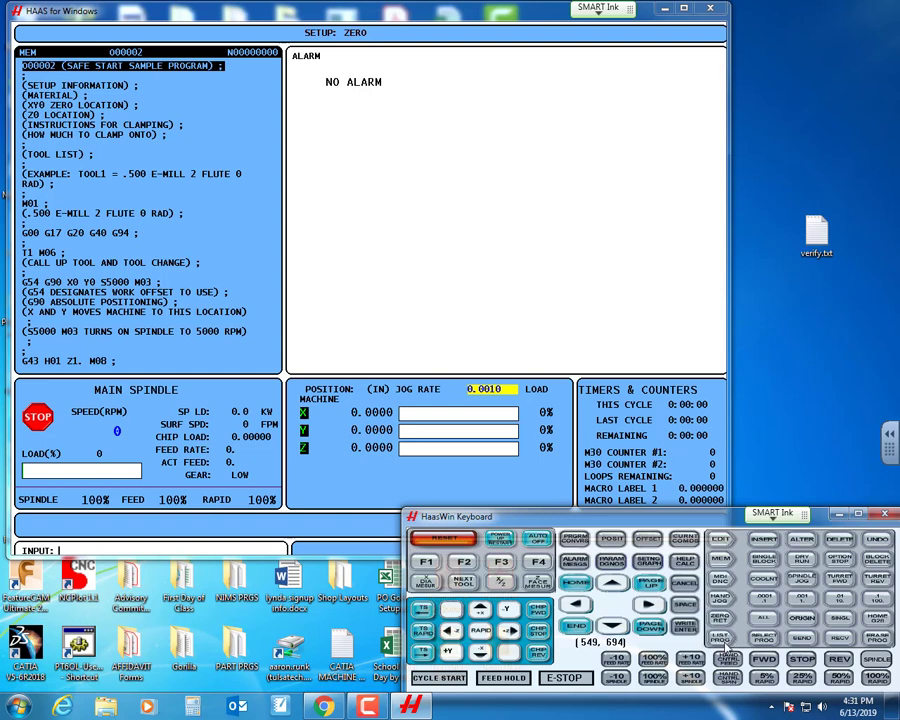
- Open the simulator's program list and display the files on the USB device
{"action": "left_click", "coordinate": [728, 643]}
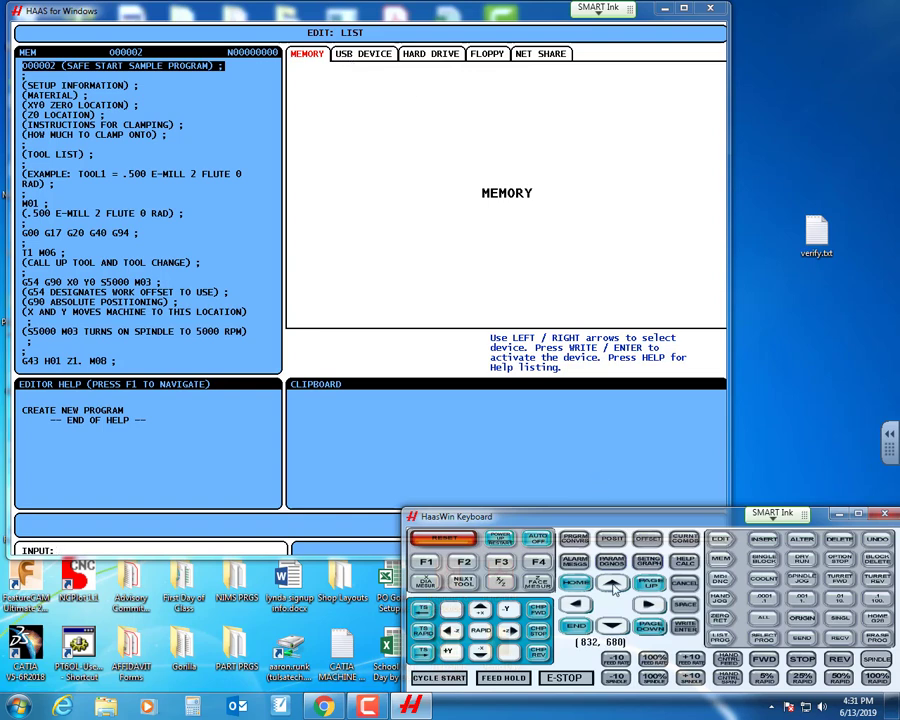
{"action": "left_click", "coordinate": [648, 604]}
{"action": "left_click", "coordinate": [648, 604]}
{"action": "left_click", "coordinate": [648, 604]}
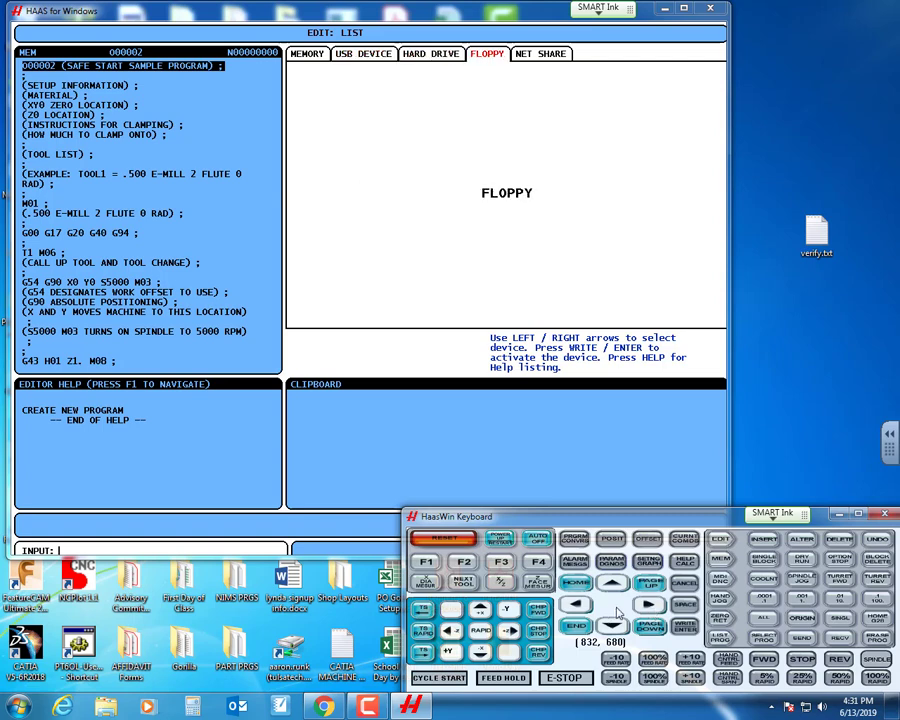
{"action": "left_click", "coordinate": [576, 604]}
{"action": "left_click", "coordinate": [576, 604]}
{"action": "left_click", "coordinate": [576, 604]}
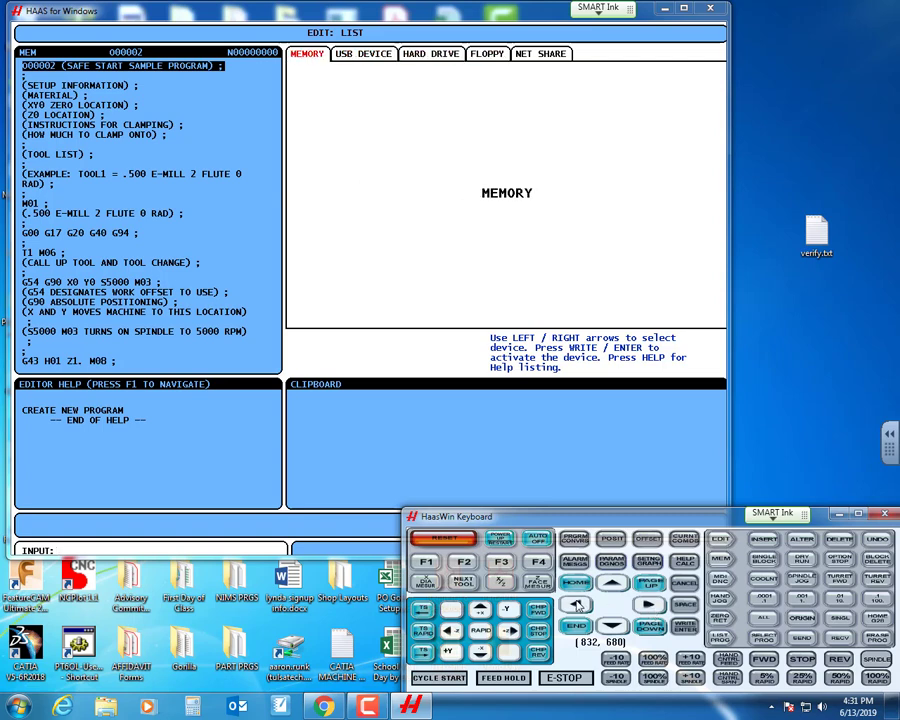
{"action": "left_click", "coordinate": [645, 611]}
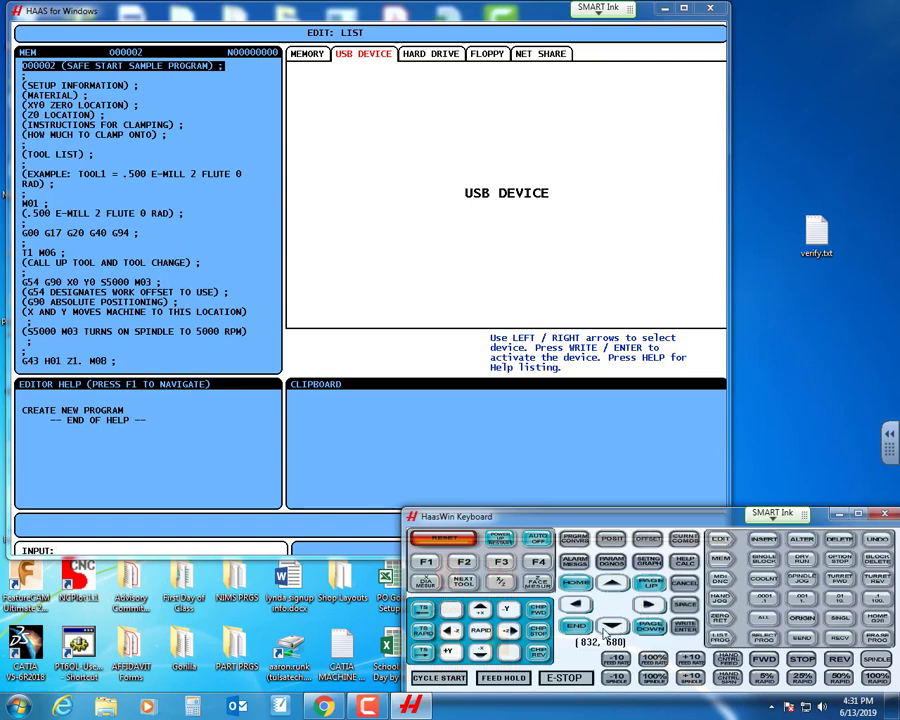
{"action": "left_click", "coordinate": [612, 626]}
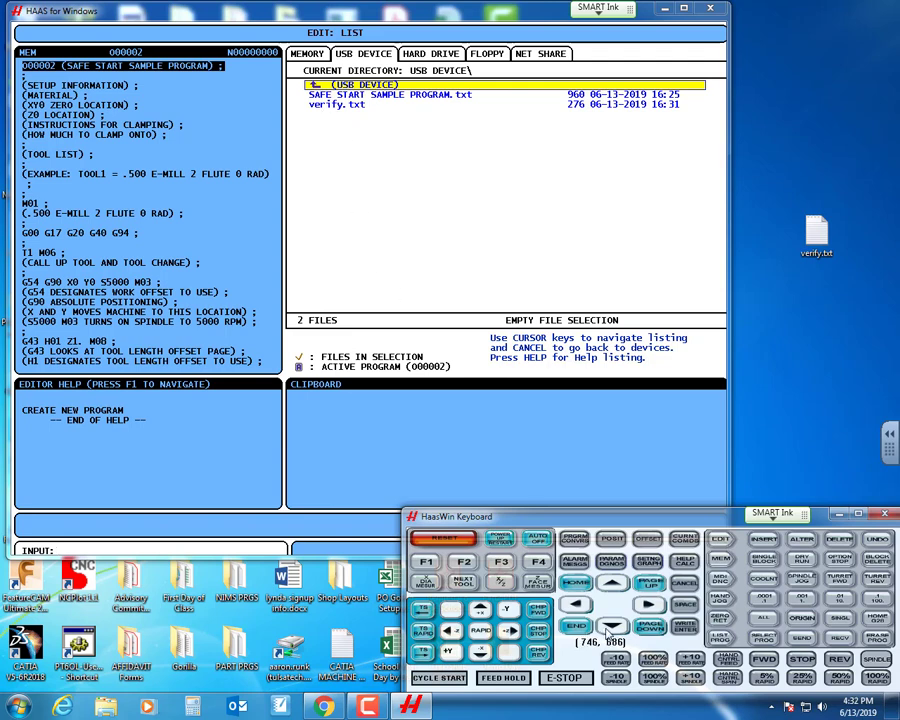
- Copy verify.txt from the USB device to memory, overwriting O00002, and switch the control to memory mode
{"action": "left_click", "coordinate": [610, 628]}
{"action": "left_click", "coordinate": [610, 628]}
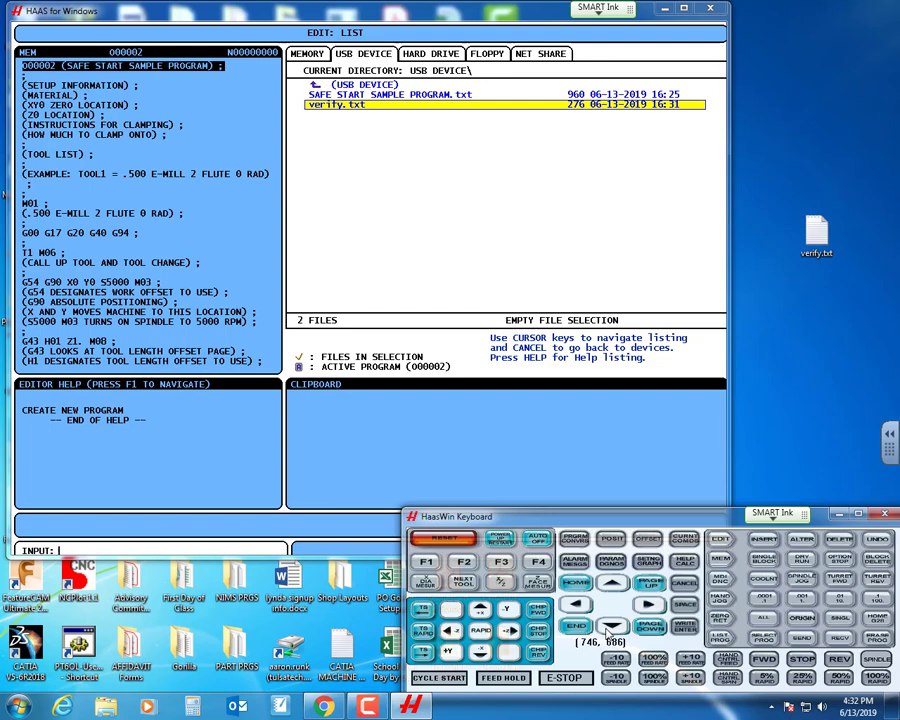
{"action": "left_click", "coordinate": [464, 563]}
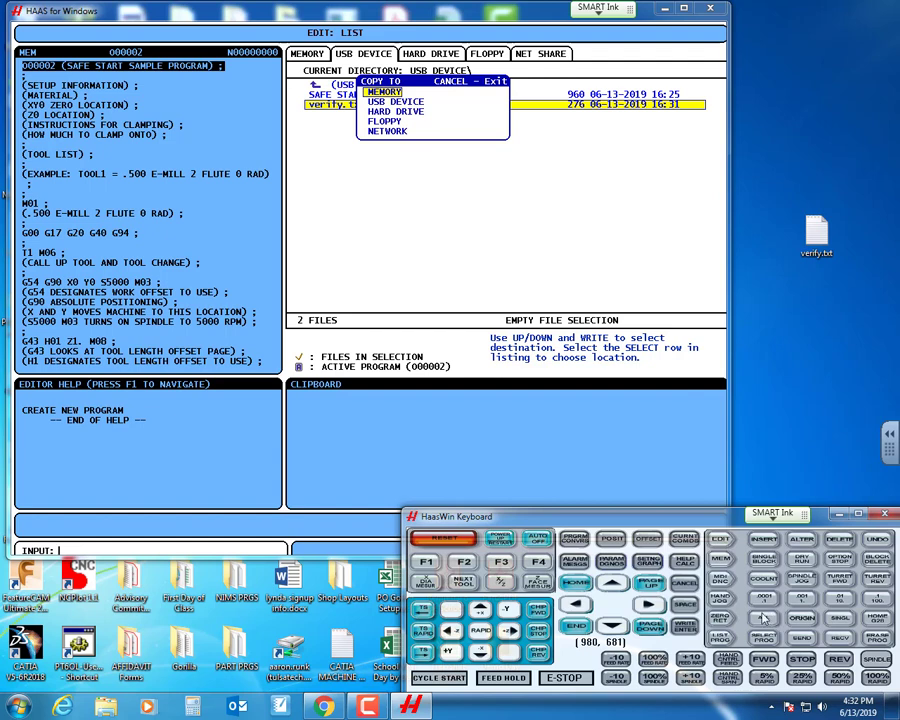
{"action": "key", "text": "Return"}
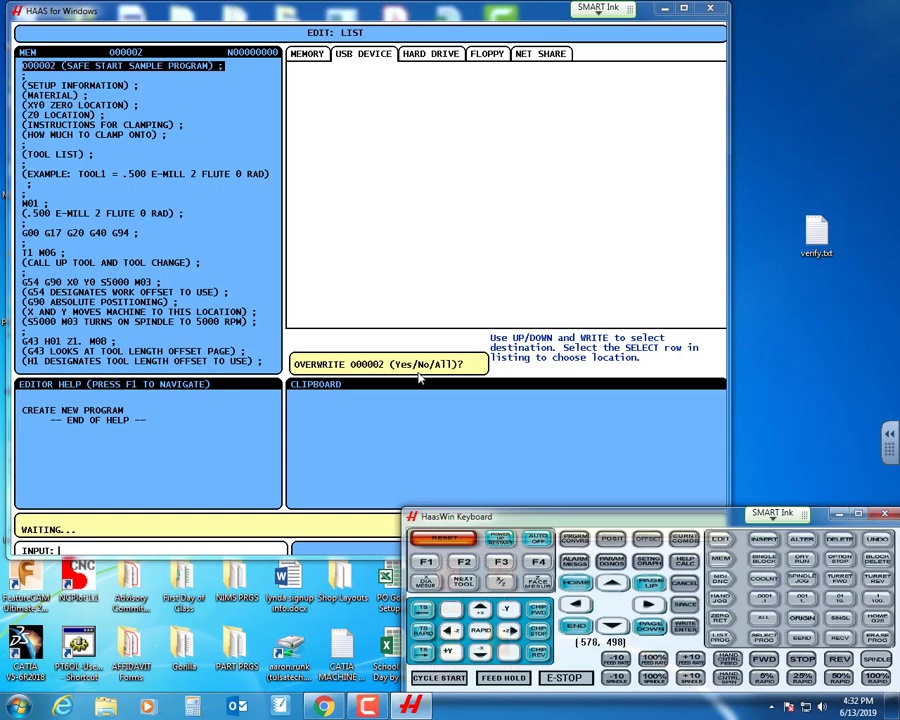
{"action": "key", "text": "y"}
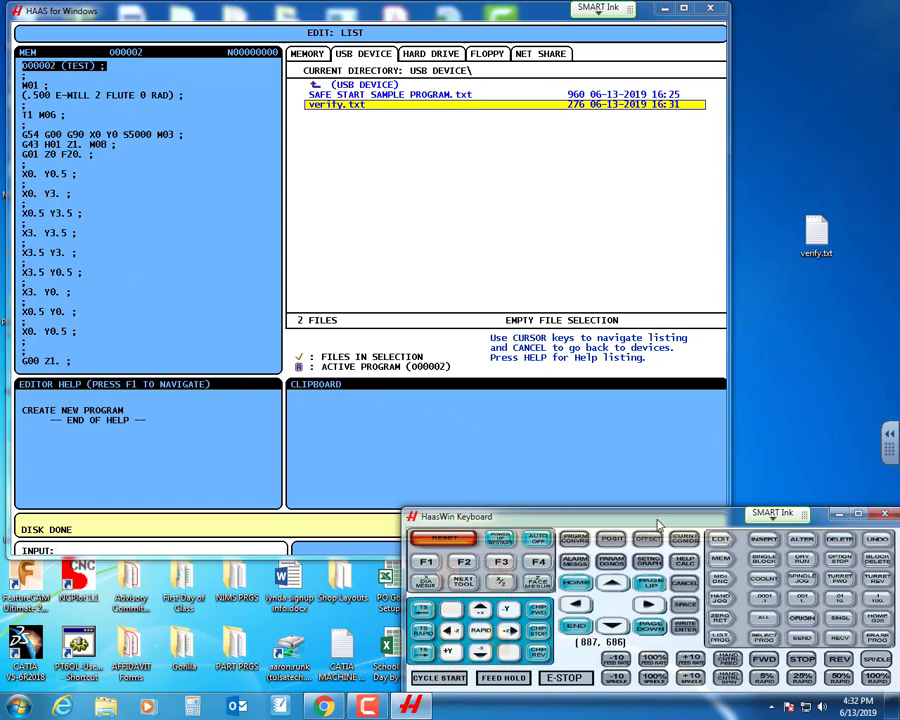
{"action": "left_click", "coordinate": [720, 566]}
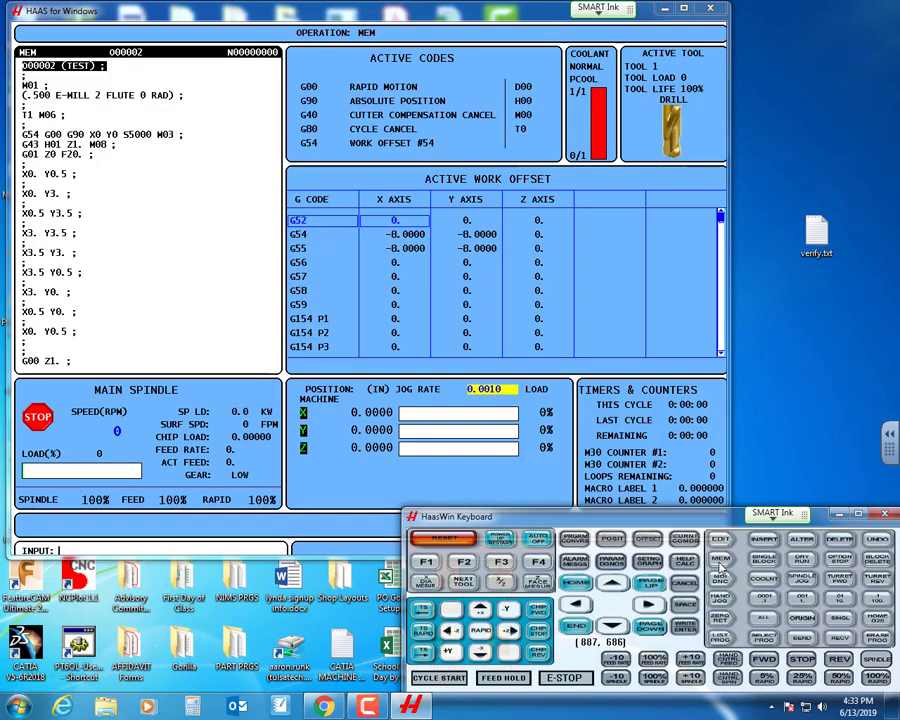
- Display the graphics simulation page for program O00002 in memory mode
{"action": "left_click", "coordinate": [647, 563]}
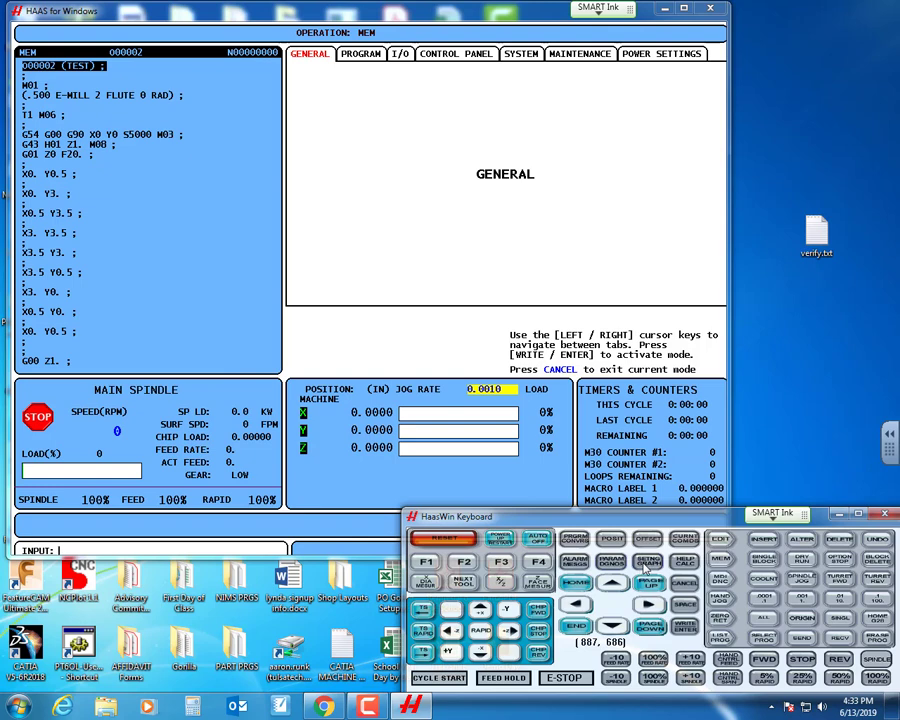
{"action": "left_click", "coordinate": [647, 565]}
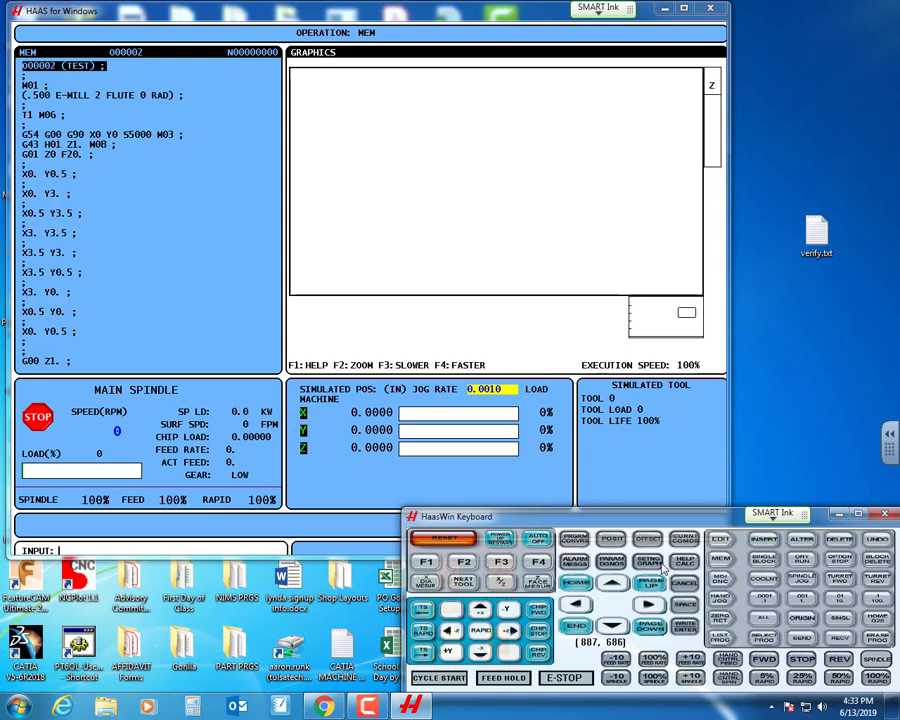
{"action": "left_click", "coordinate": [656, 566]}
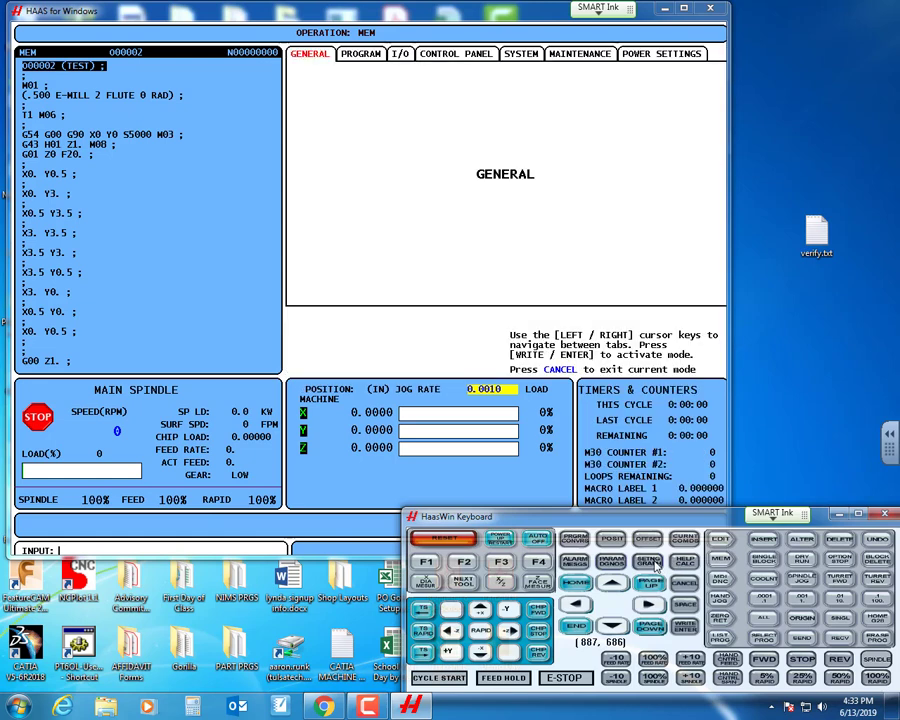
{"action": "left_click", "coordinate": [656, 566]}
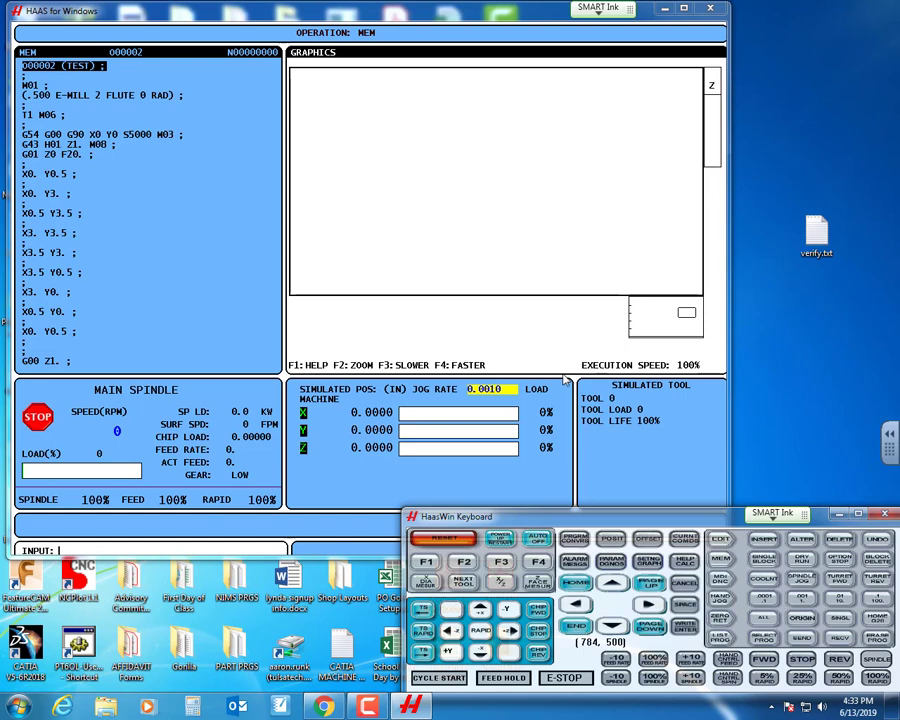
- Lower the graphics execution speed to 10% and run the toolpath simulation of O00002
{"action": "key", "text": "F3"}
{"action": "key", "text": "F3"}
{"action": "key", "text": "F3"}
{"action": "key", "text": "F3"}
{"action": "key", "text": "F3"}
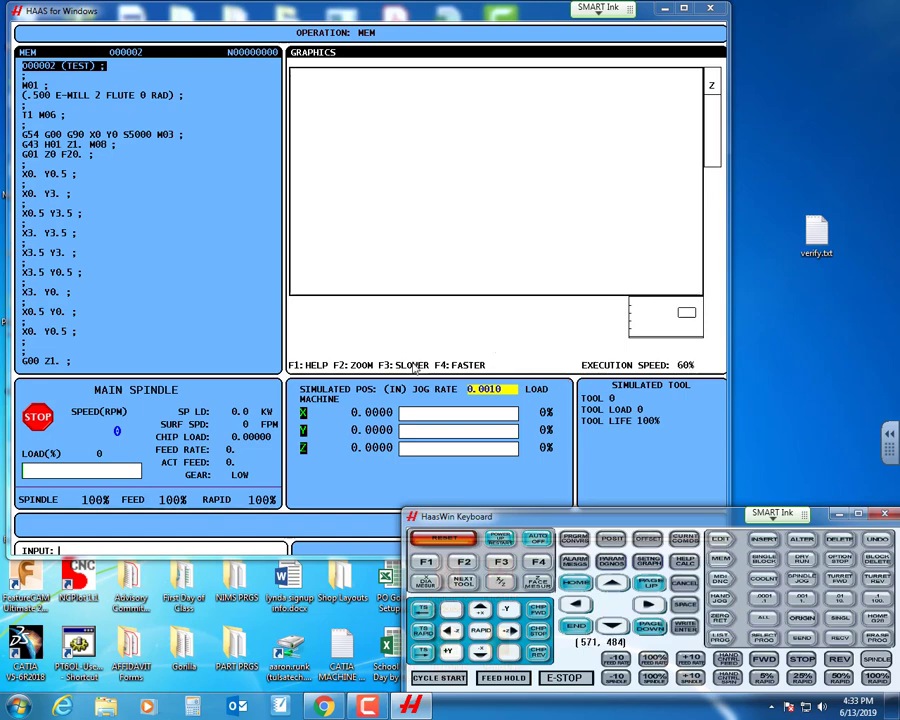
{"action": "key", "text": "F3"}
{"action": "key", "text": "F3"}
{"action": "key", "text": "F3"}
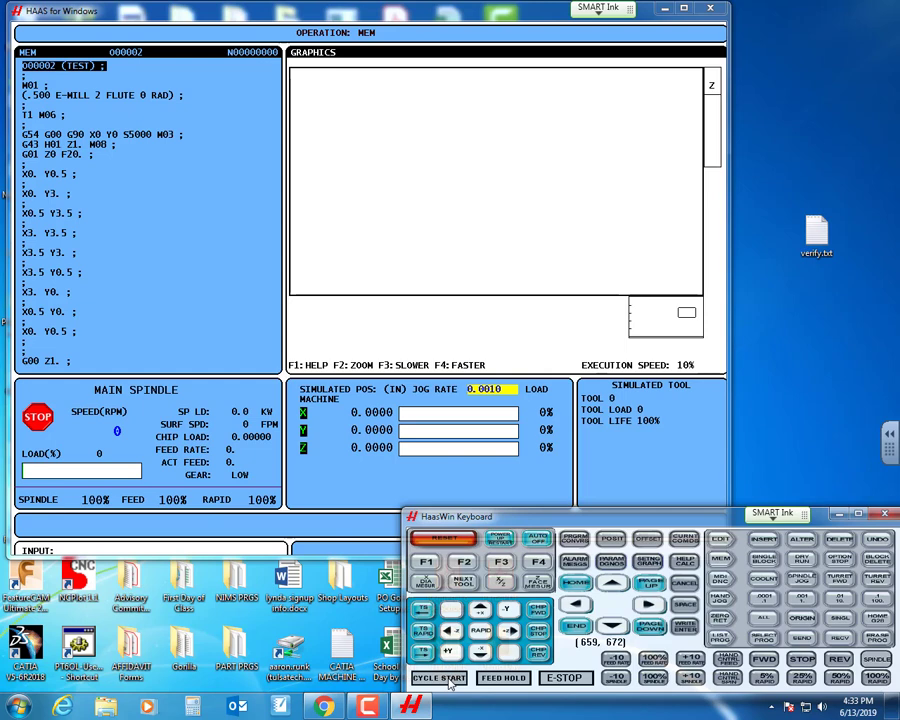
{"action": "left_click", "coordinate": [440, 678]}
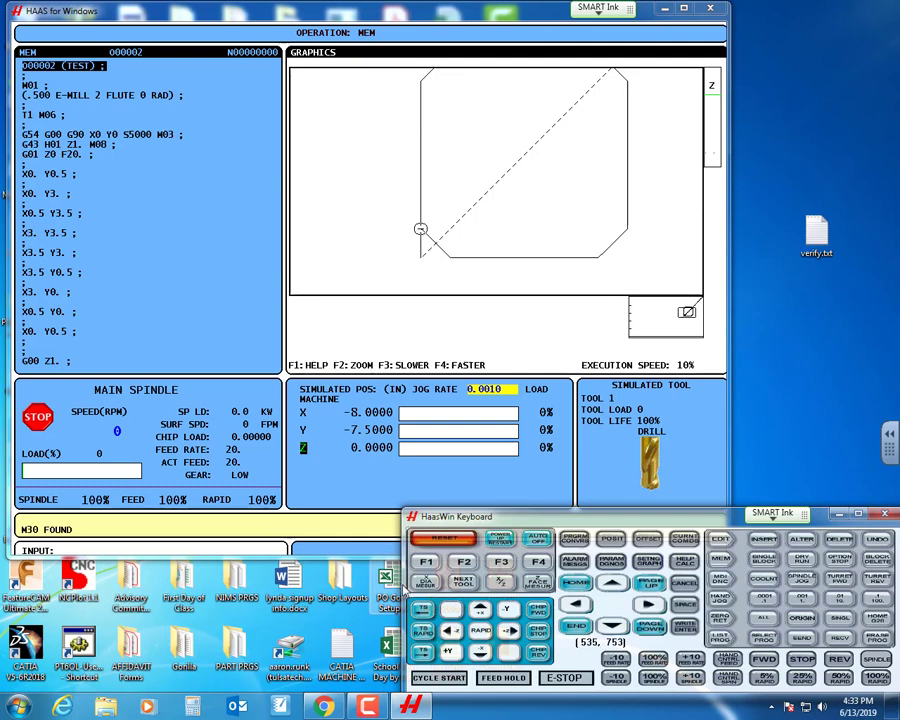
- Expand and reposition the graphics zoom window around the whole toolpath, accept it, and rerun the simulation
{"action": "left_click", "coordinate": [464, 562]}
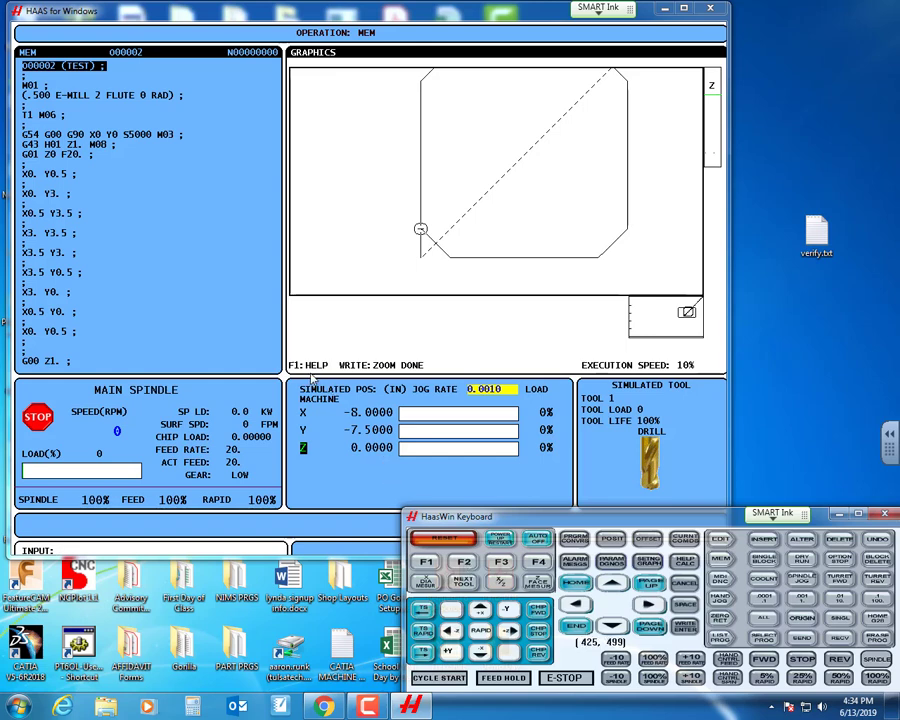
{"action": "left_click", "coordinate": [426, 563]}
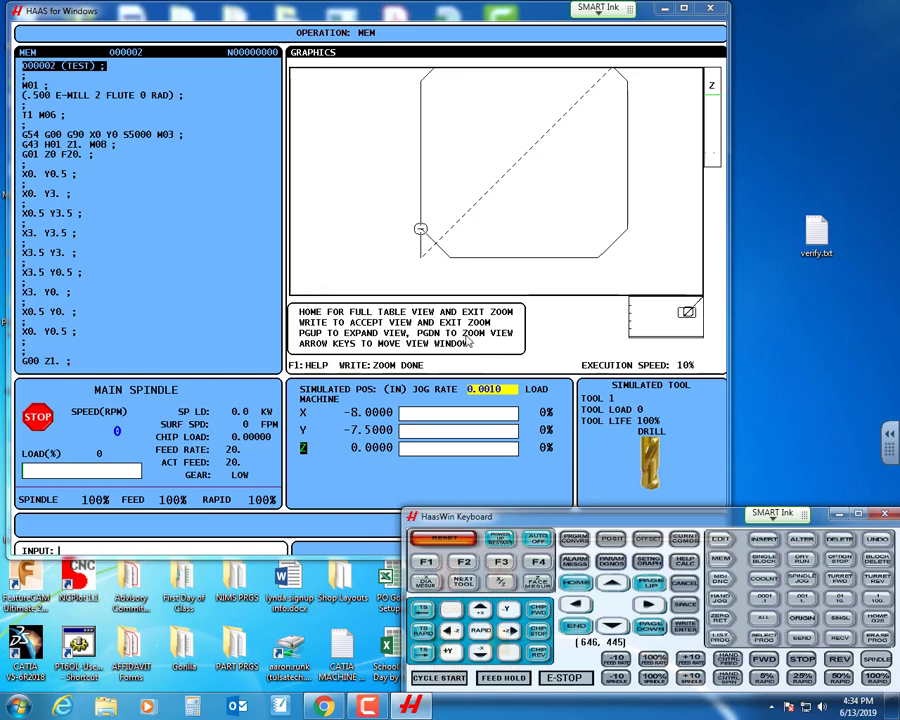
{"action": "left_click", "coordinate": [650, 582]}
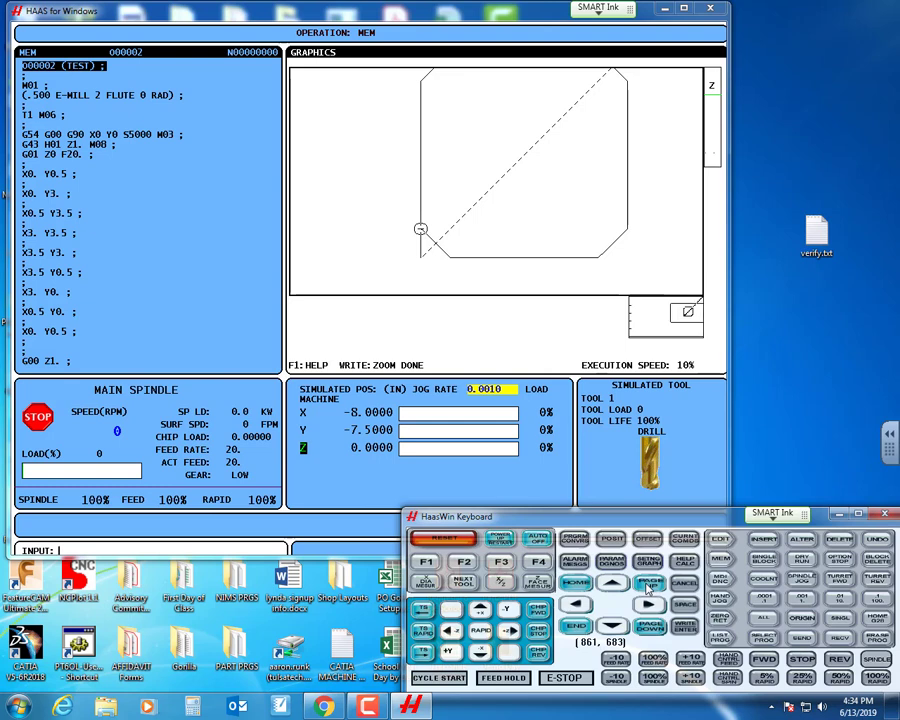
{"action": "left_click", "coordinate": [424, 562]}
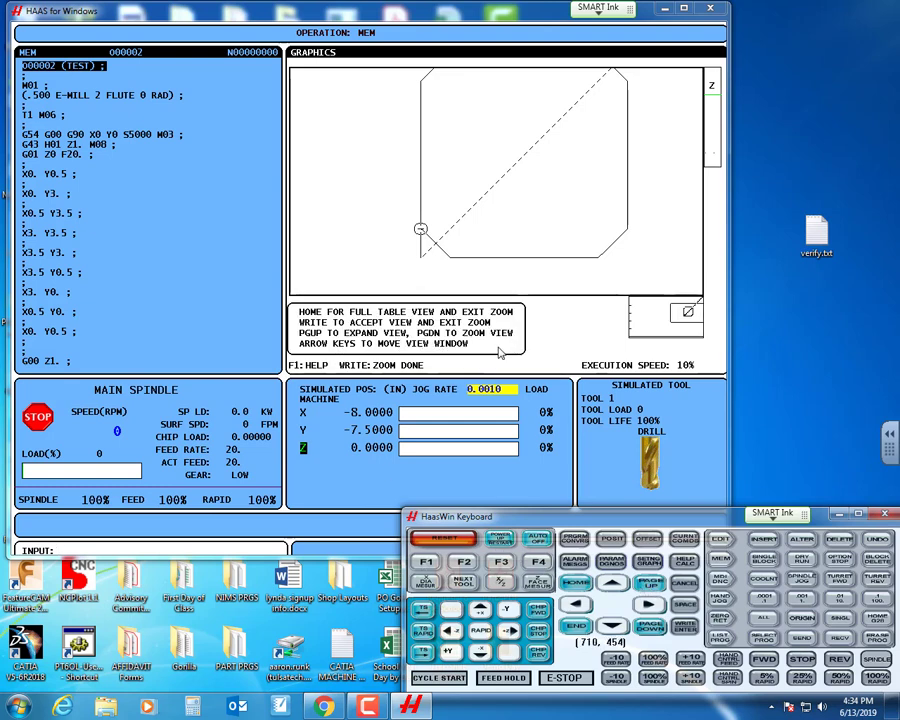
{"action": "left_click", "coordinate": [576, 606]}
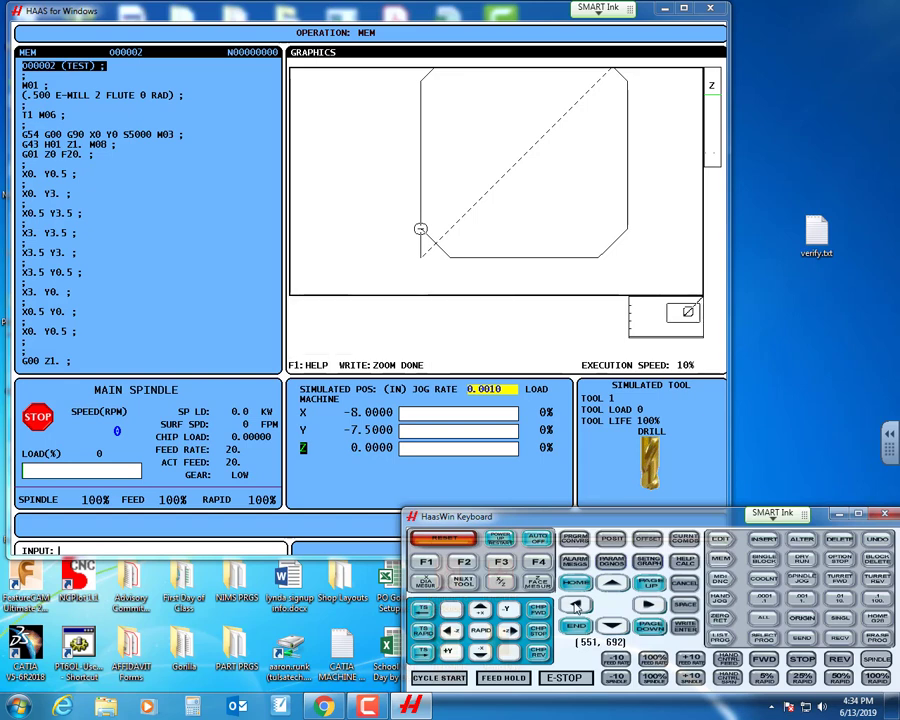
{"action": "left_click", "coordinate": [648, 606]}
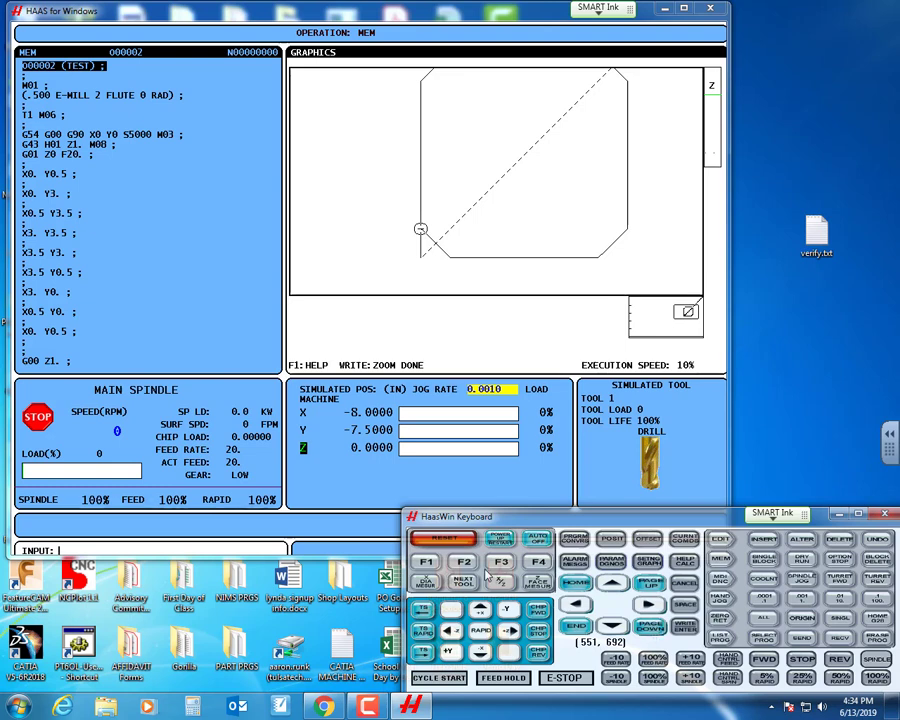
{"action": "key", "text": "F1"}
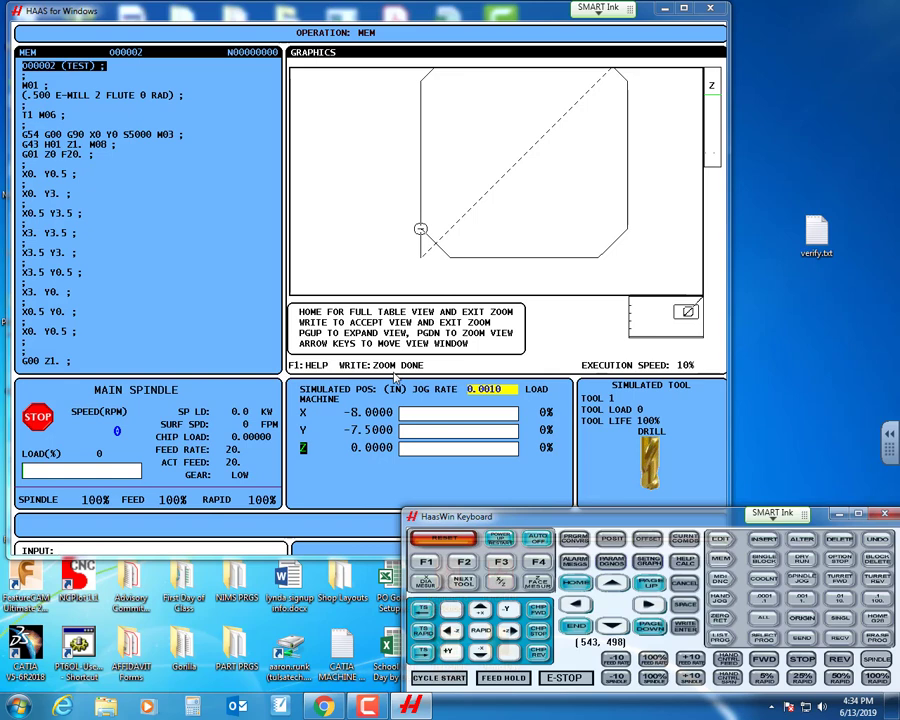
{"action": "key", "text": "Return"}
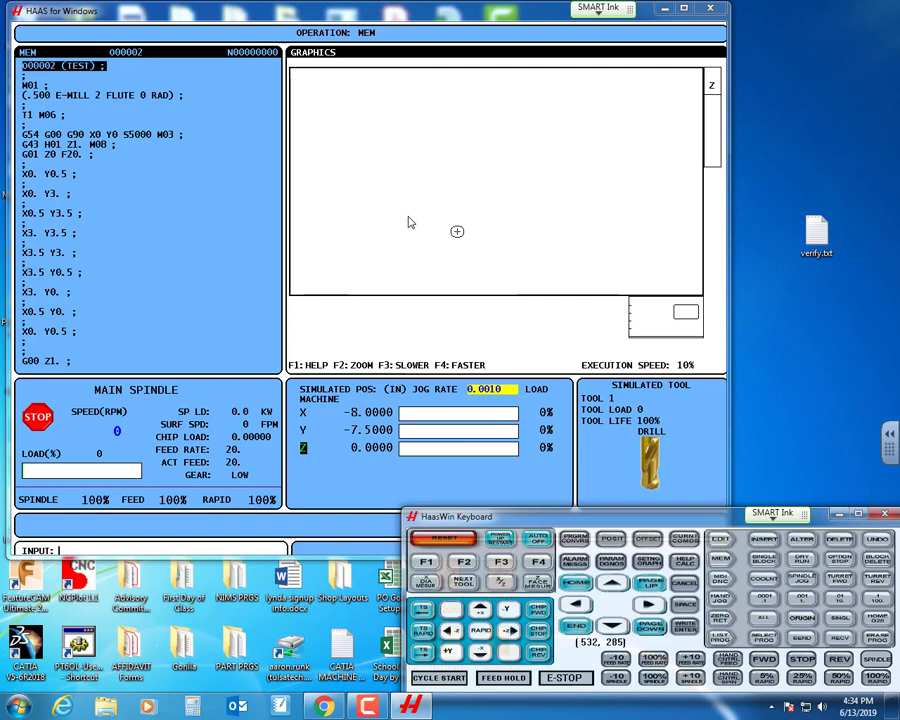
{"action": "left_click", "coordinate": [447, 682]}
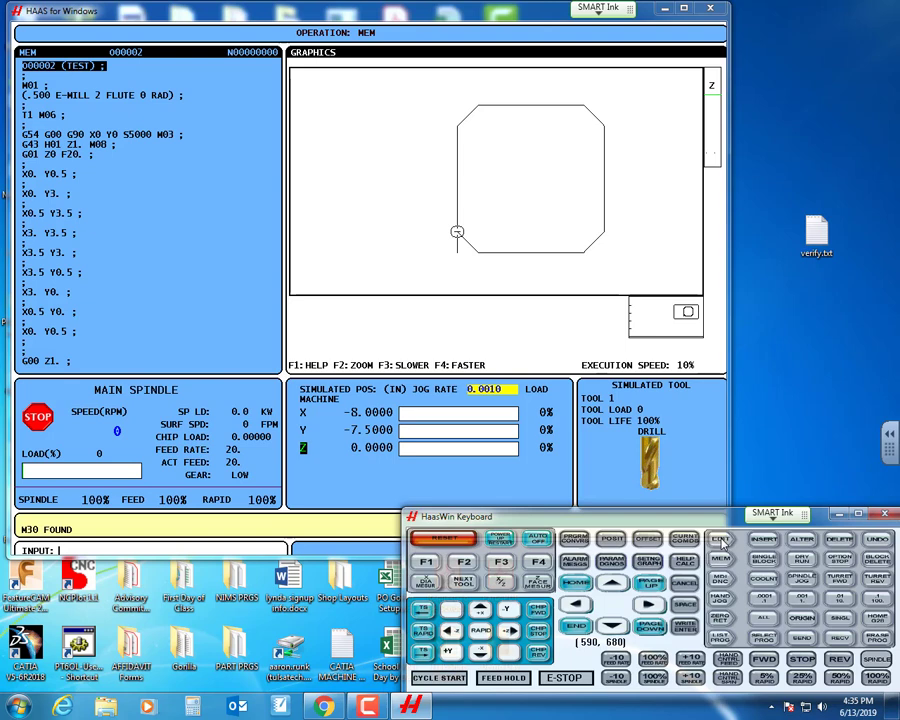
- Edit O00002 to insert G02 at the start of the X0.5 Y0. block
{"action": "left_click", "coordinate": [721, 541]}
{"action": "key", "text": "Down"}
{"action": "key", "text": "Down"}
{"action": "key", "text": "Down"}
{"action": "key", "text": "Down"}
{"action": "key", "text": "Down"}
{"action": "key", "text": "Down"}
{"action": "key", "text": "Down"}
{"action": "key", "text": "Down"}
{"action": "key", "text": "Down"}
{"action": "key", "text": "Down"}
{"action": "key", "text": "Down"}
{"action": "key", "text": "Down"}
{"action": "key", "text": "Down"}
{"action": "key", "text": "Down"}
{"action": "key", "text": "Down"}
{"action": "key", "text": "Down"}
{"action": "key", "text": "Down"}
{"action": "key", "text": "Down"}
{"action": "key", "text": "Down"}
{"action": "key", "text": "Down"}
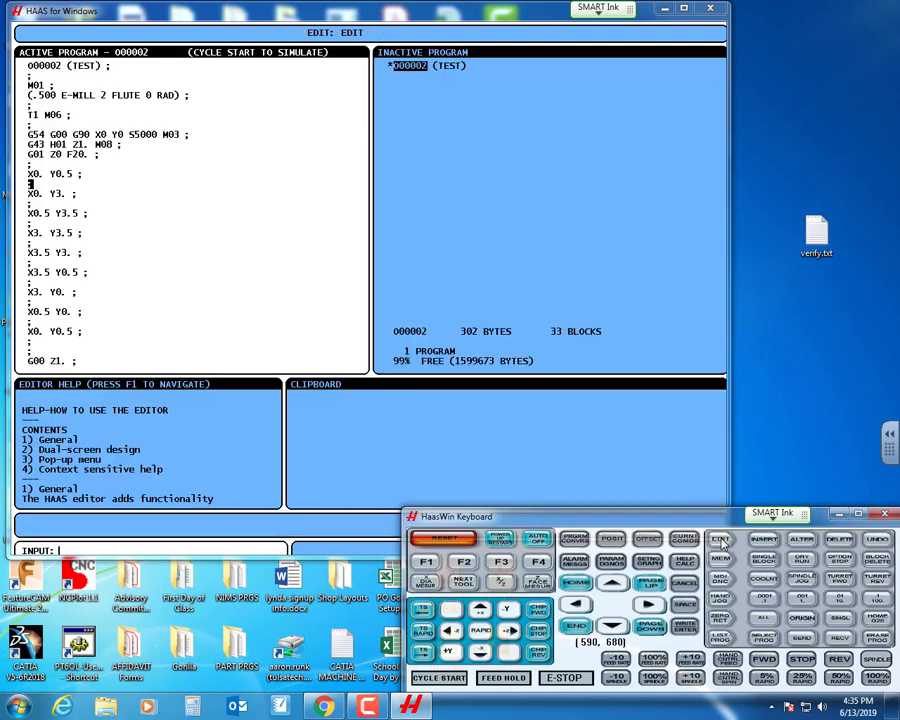
{"action": "key", "text": "Down"}
{"action": "type", "text": "G02"}
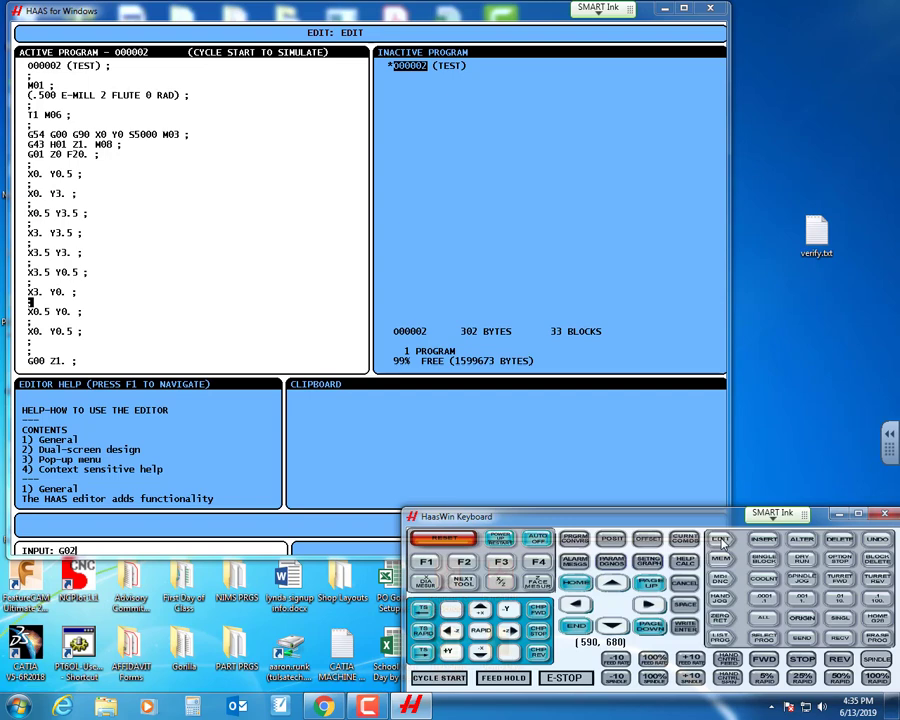
{"action": "key", "text": "Insert"}
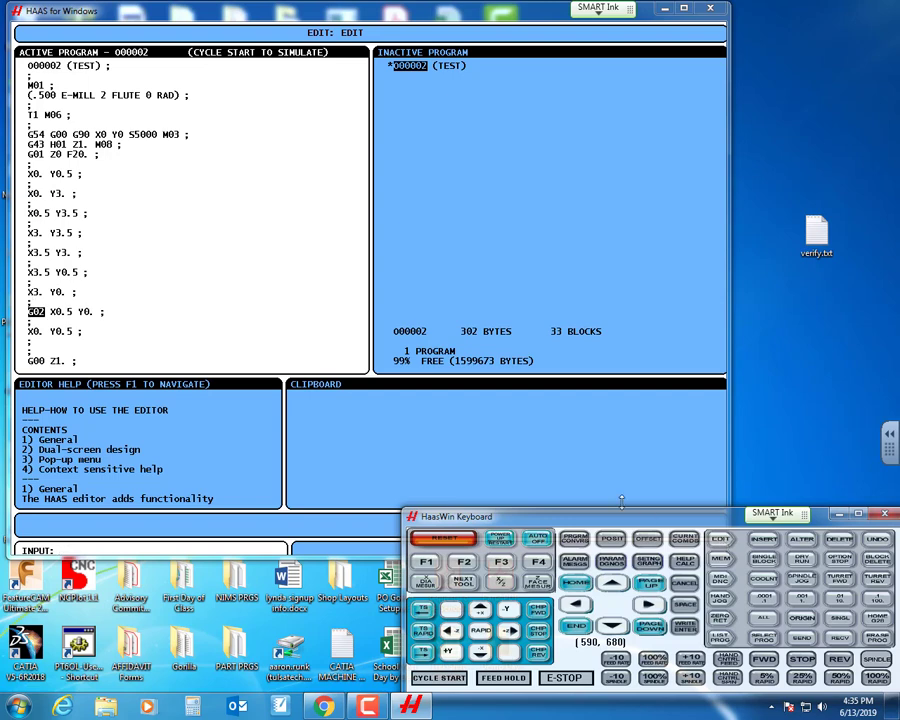
- Reset to the program start, return to the memory-mode graphics page, and simulate the edited program
{"action": "left_click", "coordinate": [461, 543]}
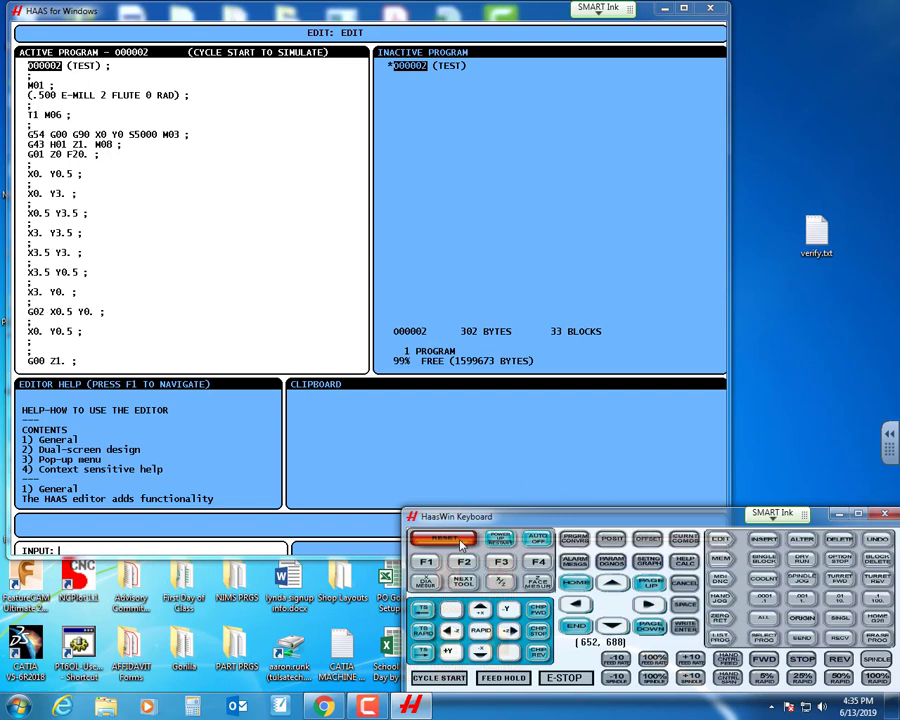
{"action": "left_click", "coordinate": [720, 559]}
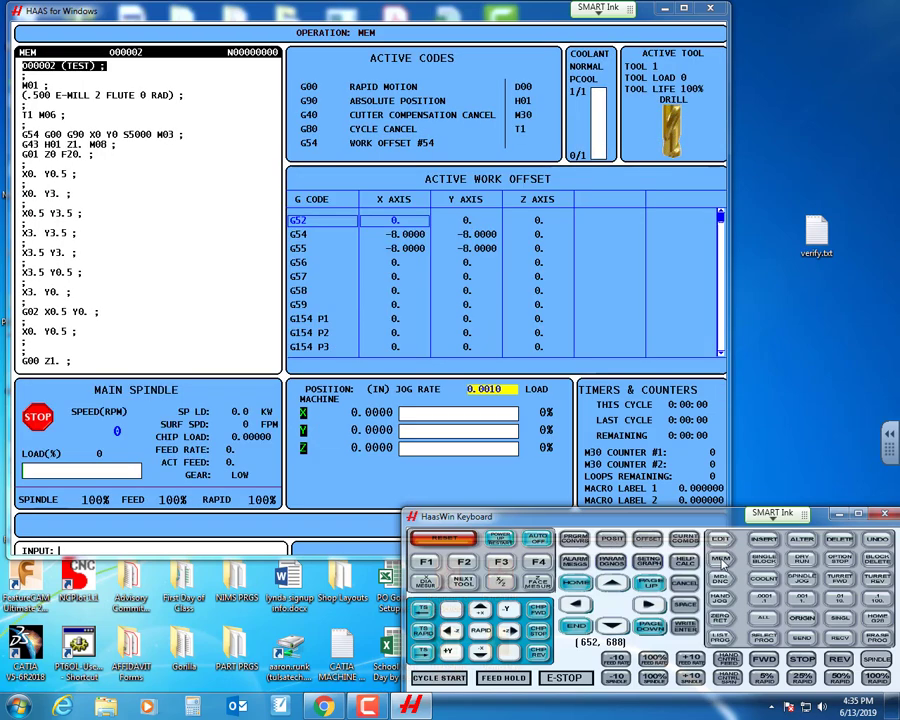
{"action": "left_click", "coordinate": [650, 562]}
{"action": "left_click", "coordinate": [651, 564]}
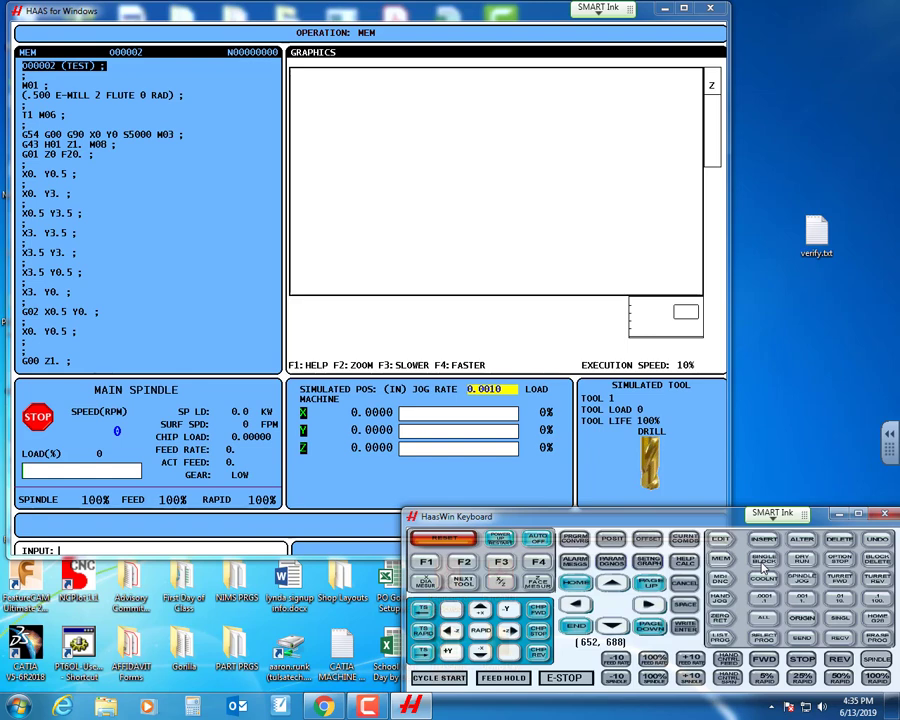
{"action": "left_click", "coordinate": [457, 684]}
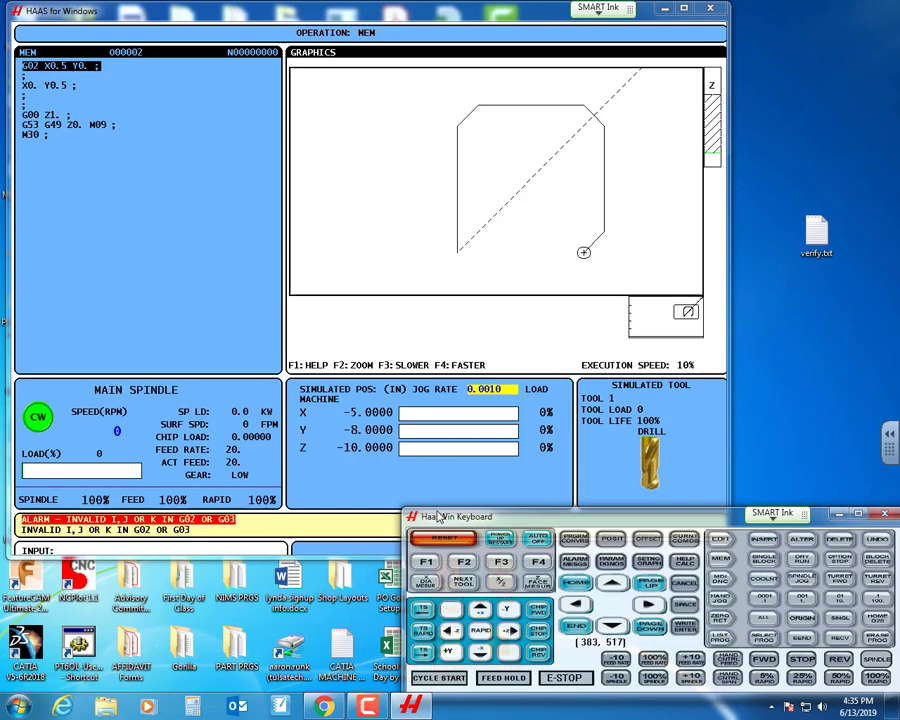
- Examine the alarm explanation and the messages page, and reset the control to clear the alarm
{"action": "left_click", "coordinate": [574, 562]}
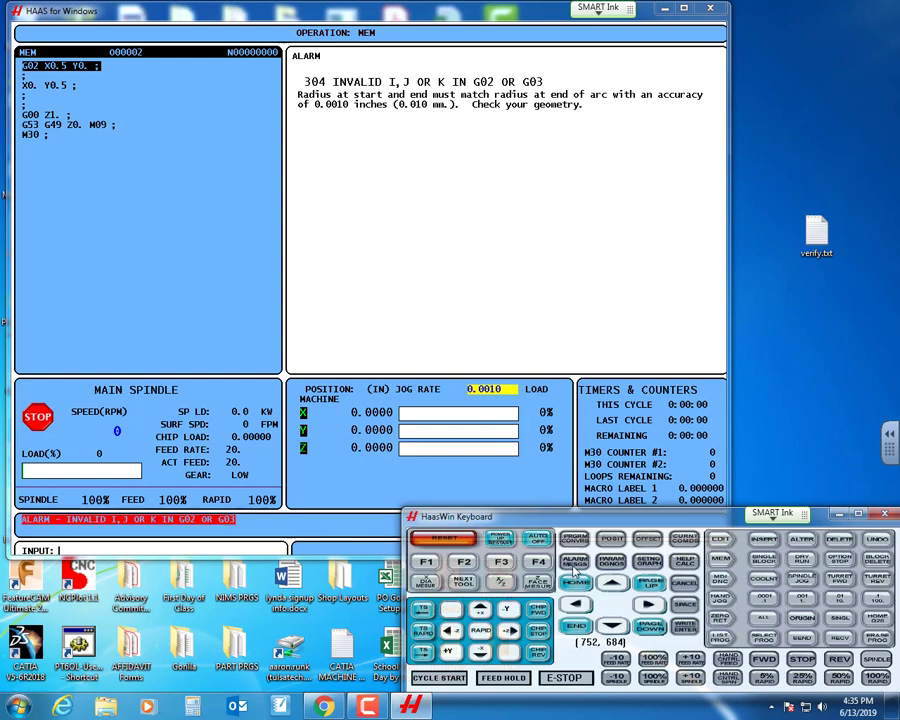
{"action": "left_click", "coordinate": [574, 562]}
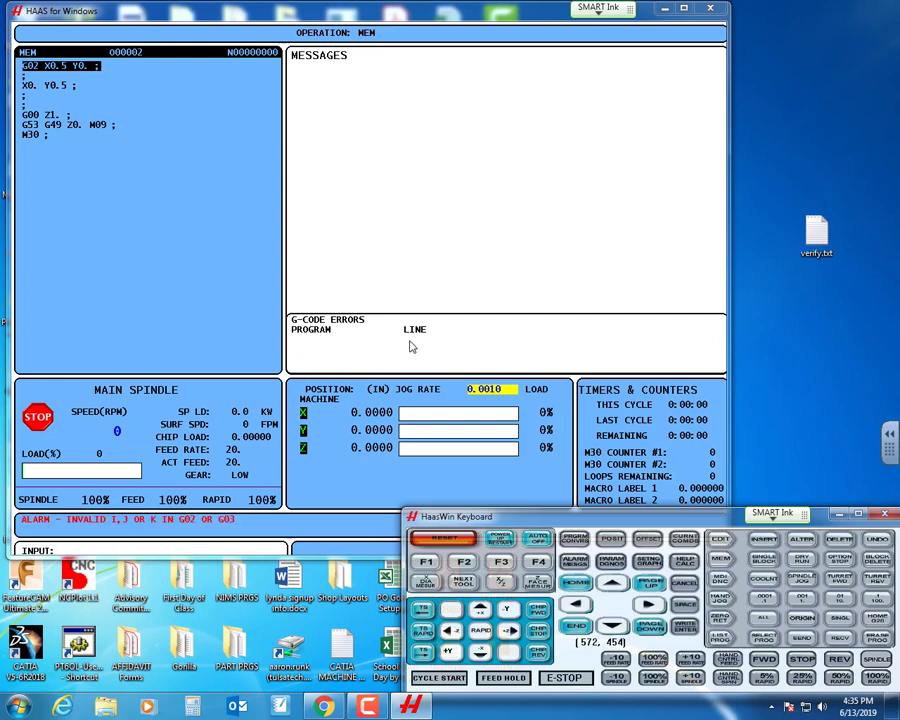
{"action": "left_click", "coordinate": [437, 541]}
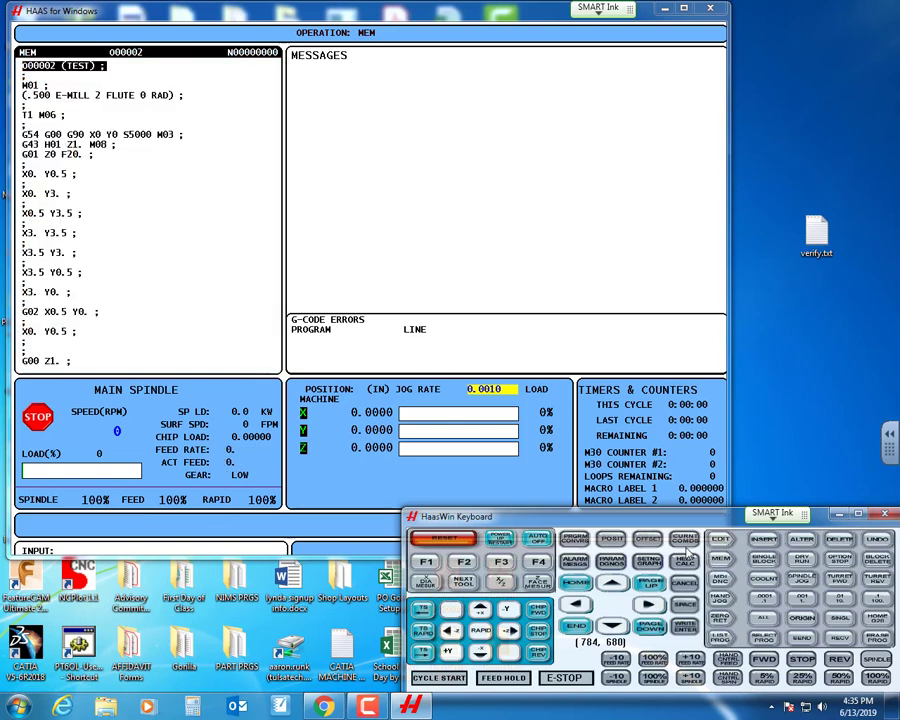
- Reopen the graphics simulation page and turn on single block mode, moving the on-screen keyboard as needed
{"action": "left_click", "coordinate": [648, 562]}
{"action": "left_click", "coordinate": [648, 562]}
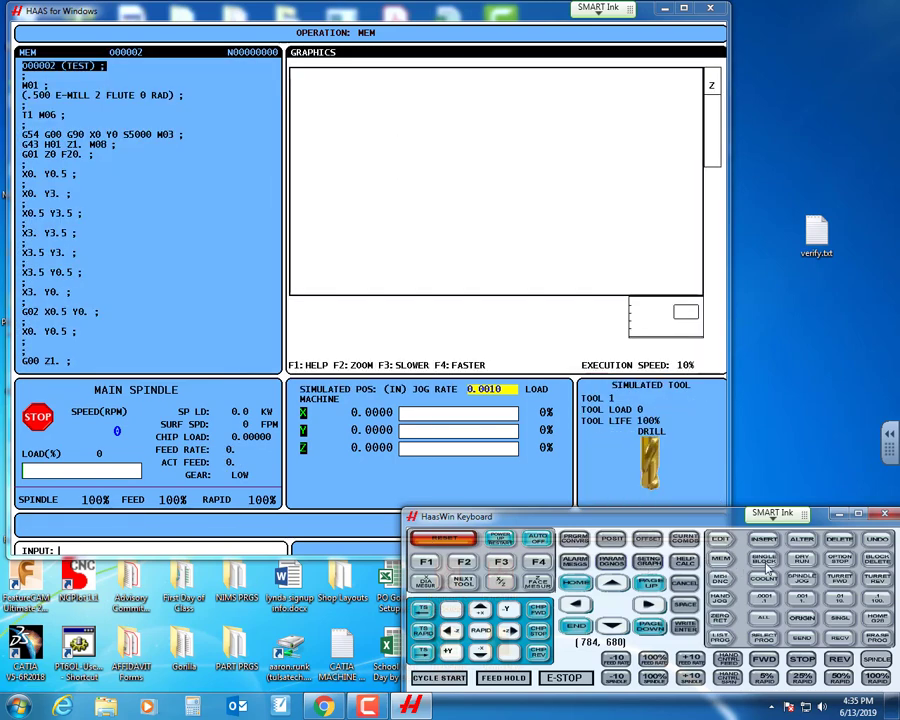
{"action": "left_click_drag", "start_coordinate": [700, 516], "coordinate": [807, 516]}
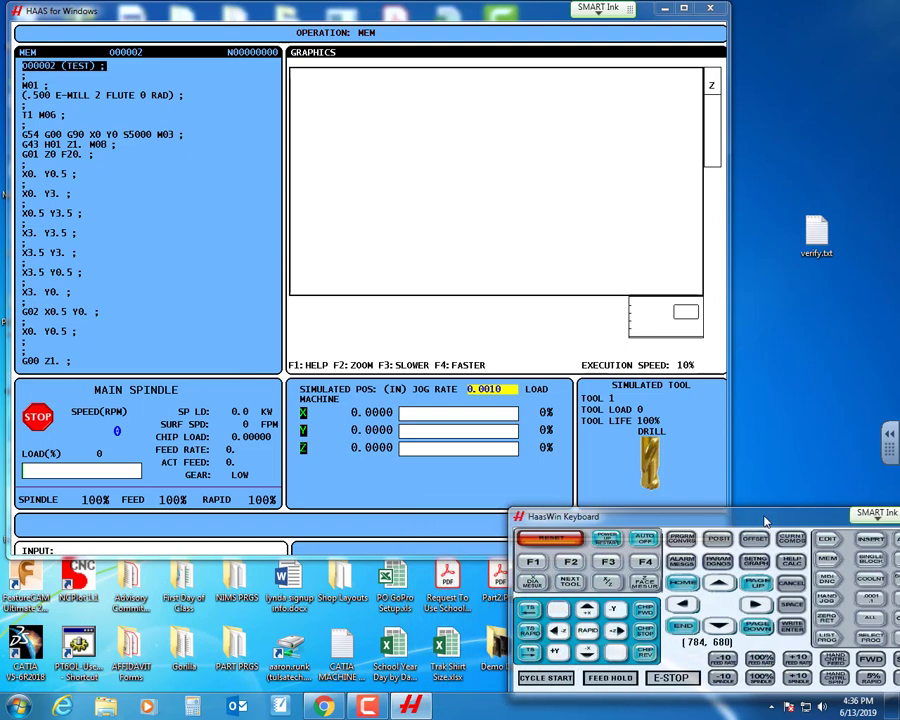
{"action": "left_click", "coordinate": [872, 560]}
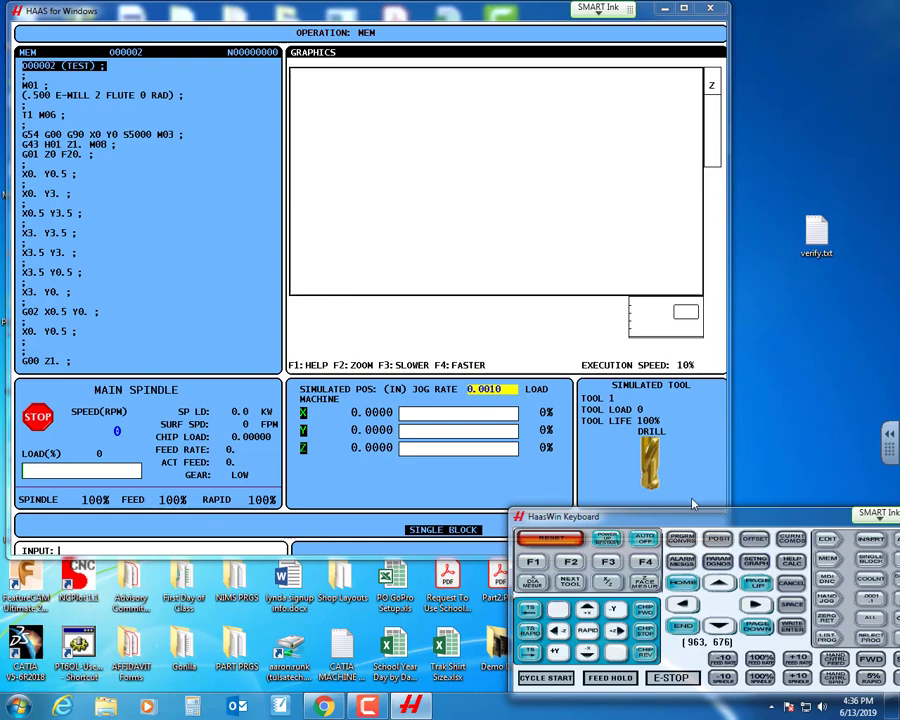
{"action": "left_click_drag", "start_coordinate": [703, 520], "coordinate": [565, 498]}
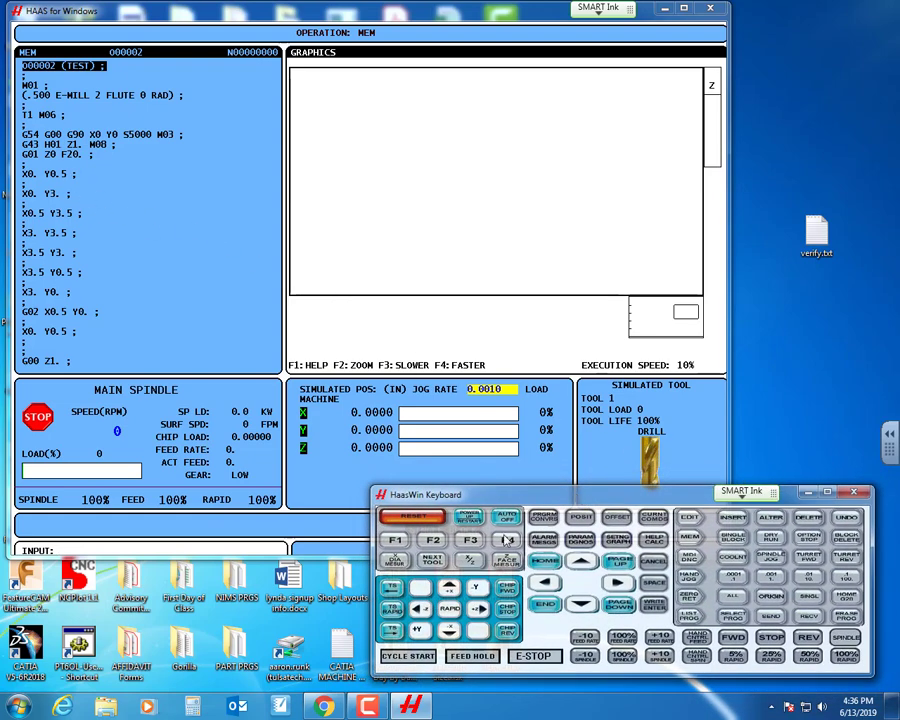
- Run O00002 block by block from its start through the tool change, positioning and plunge moves up to the X0. Y0.5 block
{"action": "left_click", "coordinate": [409, 657]}
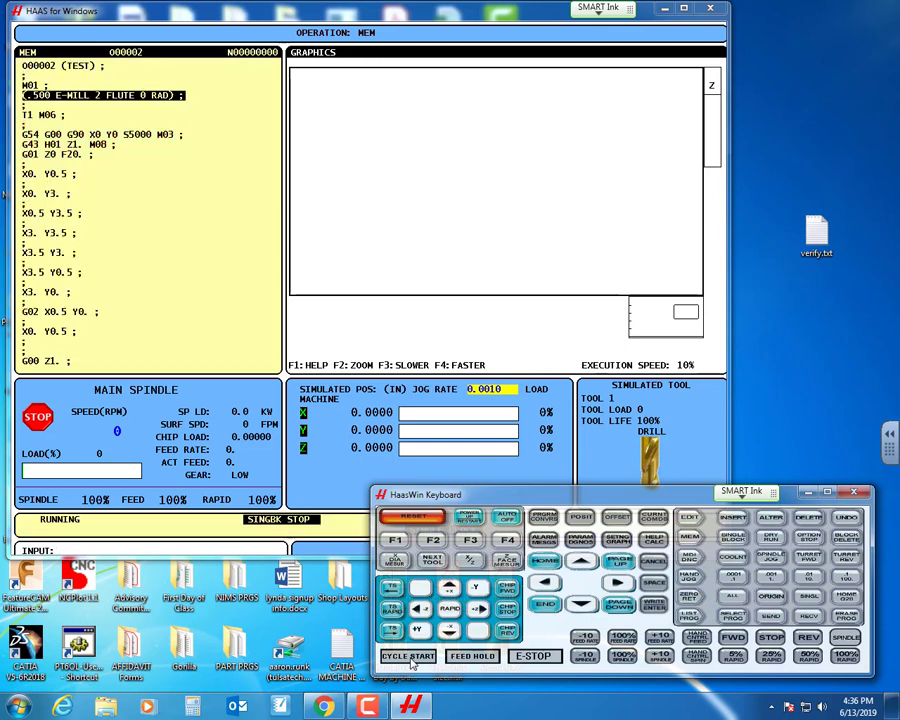
{"action": "left_click", "coordinate": [409, 657]}
{"action": "left_click", "coordinate": [409, 657]}
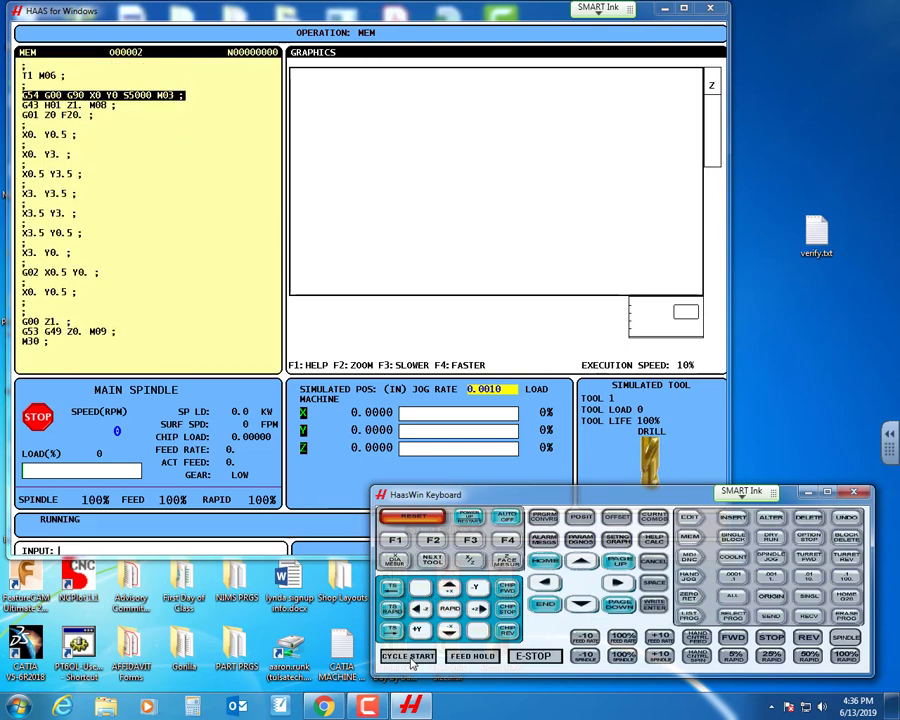
{"action": "left_click", "coordinate": [409, 657]}
{"action": "left_click", "coordinate": [409, 657]}
{"action": "left_click", "coordinate": [409, 657]}
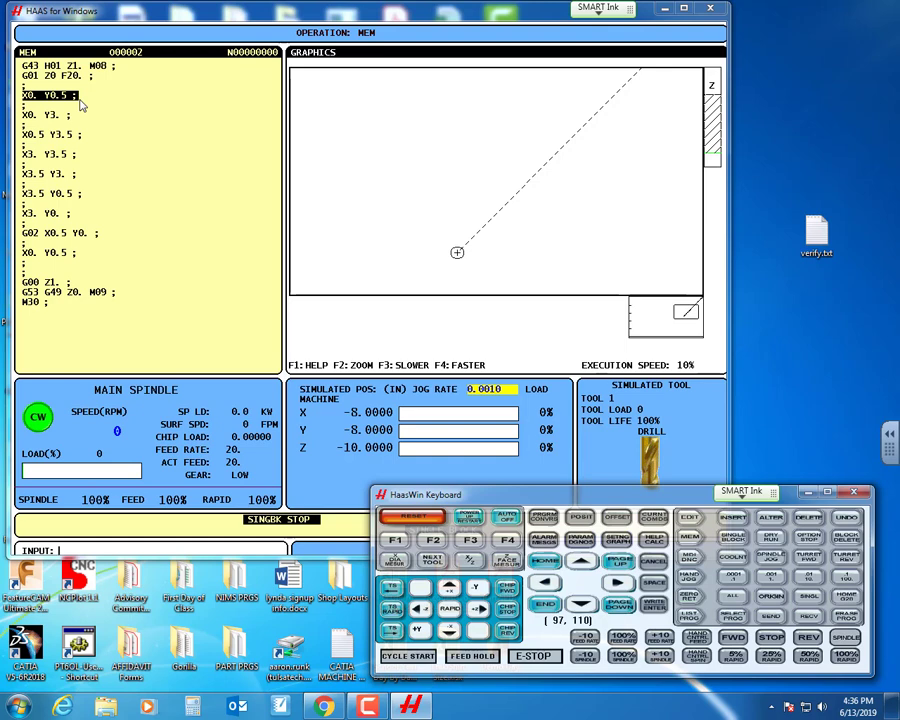
- Single-step the contour moves from X0. Y0.5 through X0. Y3. and X0.5 Y3.5 to X3. Y3.5 in the graphics simulation
{"action": "key", "text": "Return"}
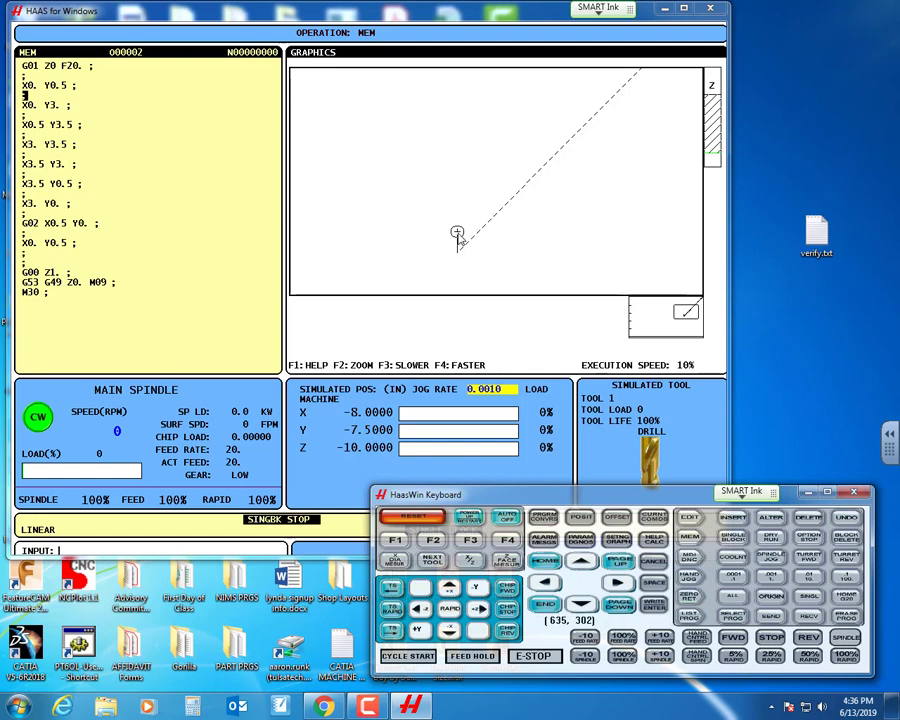
{"action": "left_click", "coordinate": [27, 104]}
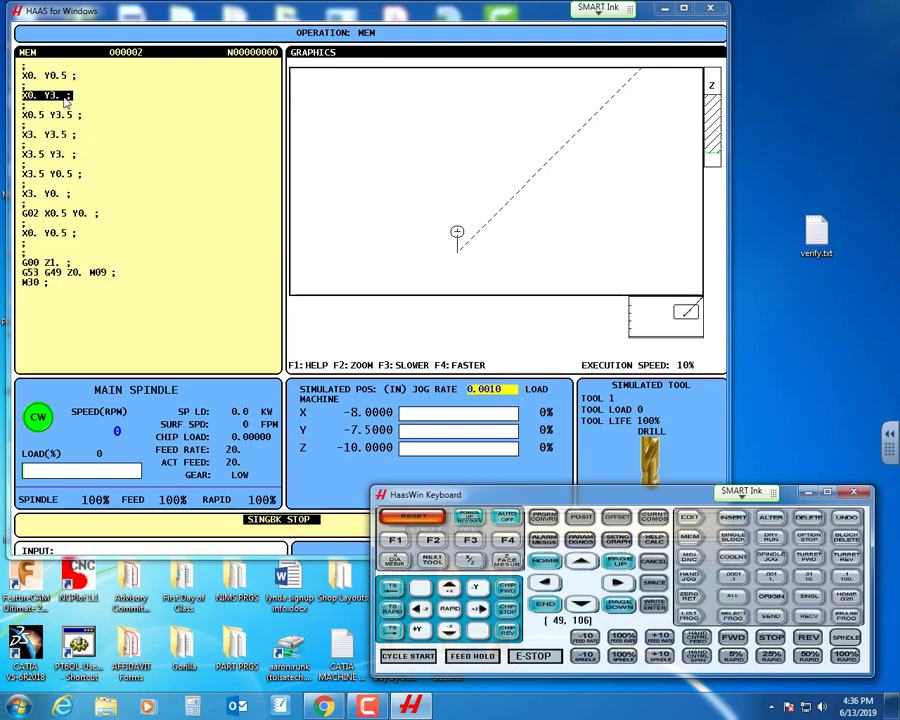
{"action": "key", "text": "Return"}
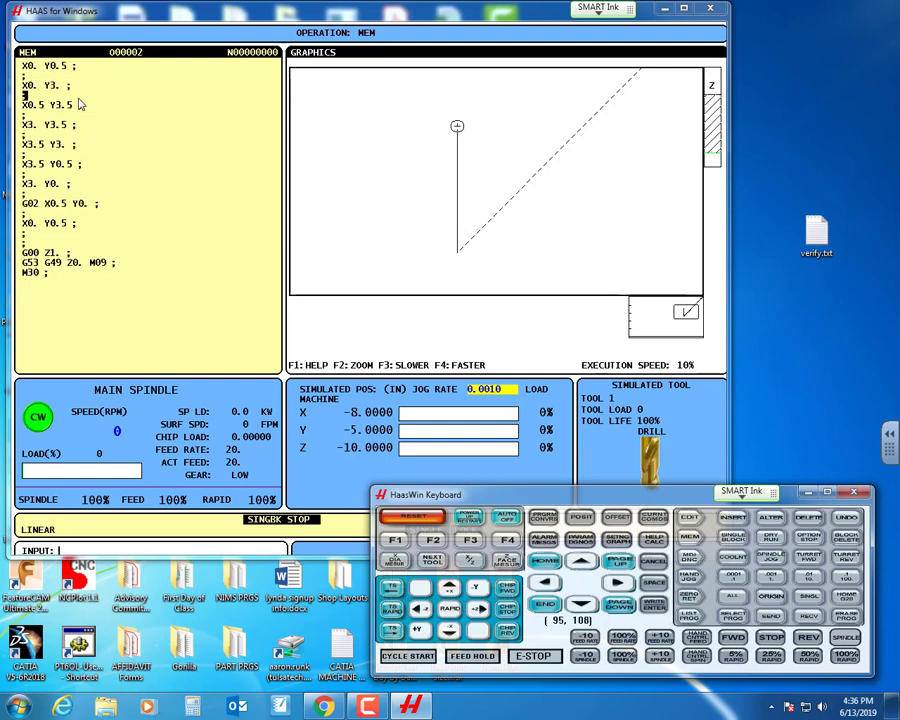
{"action": "key", "text": "Return"}
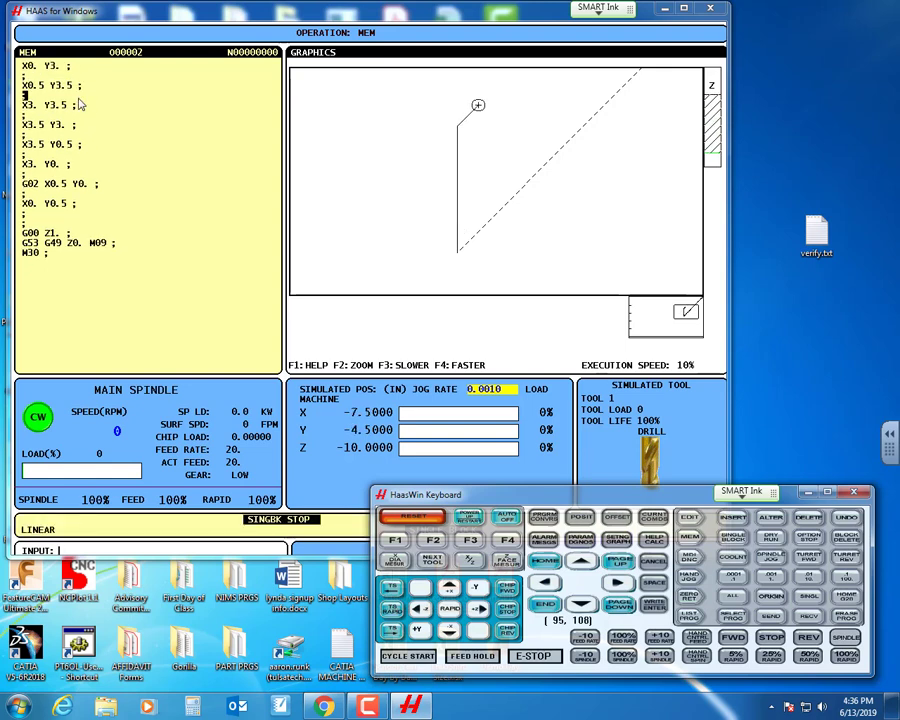
{"action": "key", "text": "Return"}
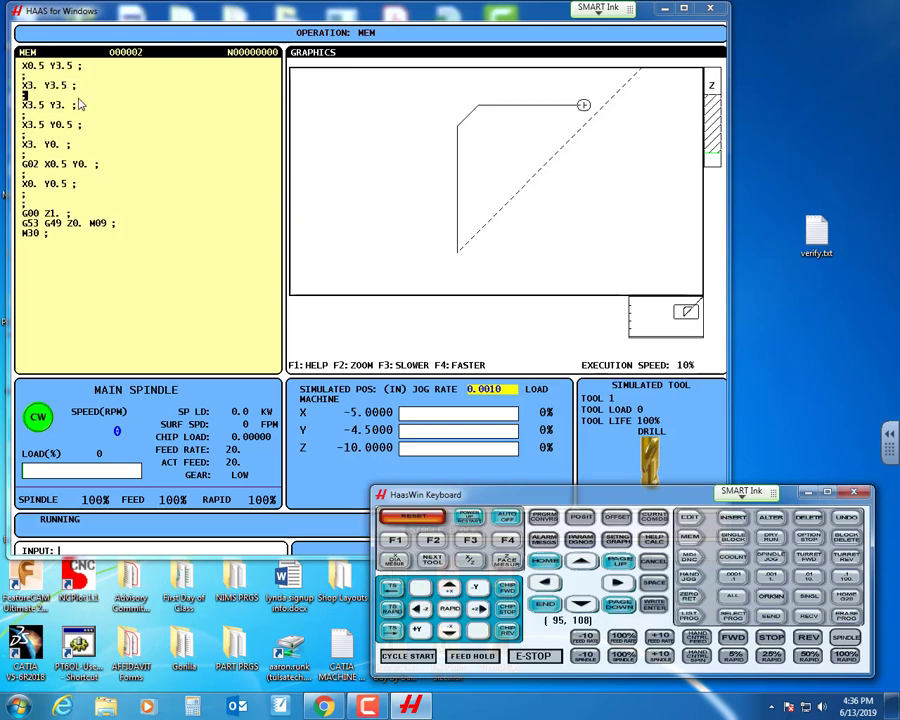
- Single-step the remaining linear moves through X3.5 Y3., X3.5 Y0.5 and X3. Y0., stopping ahead of the G02 block
{"action": "key", "text": "Return"}
{"action": "key", "text": "Return"}
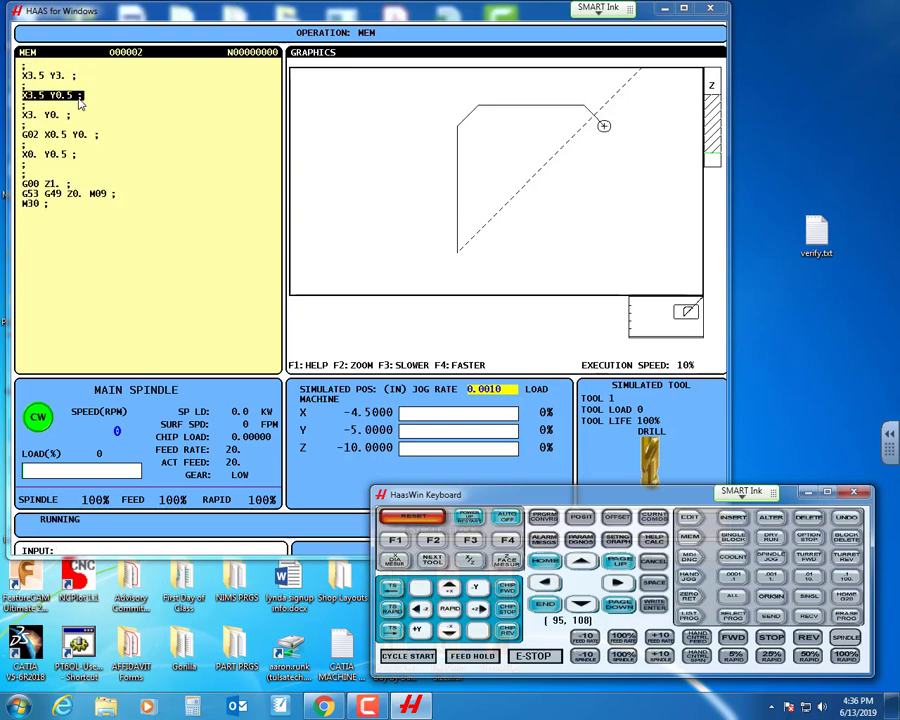
{"action": "key", "text": "Return"}
{"action": "key", "text": "Return"}
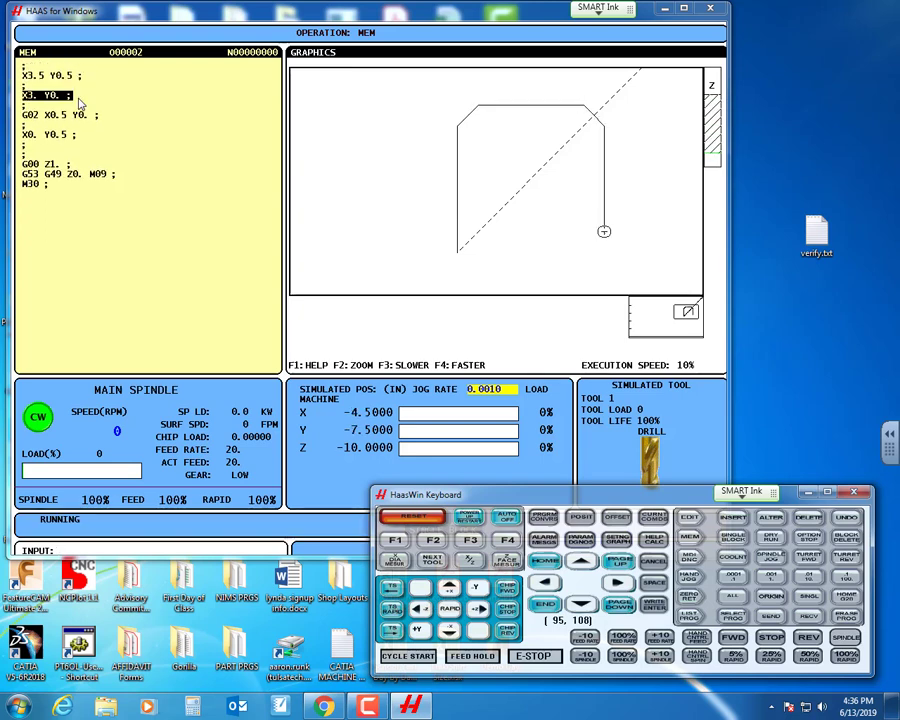
{"action": "key", "text": "Return"}
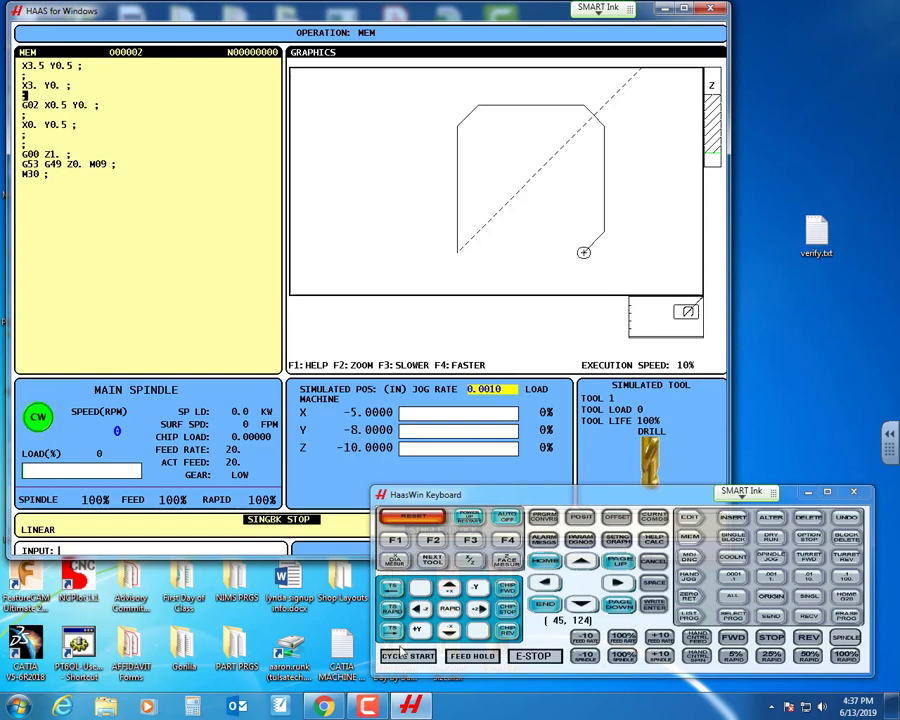
{"action": "left_click", "coordinate": [370, 707]}
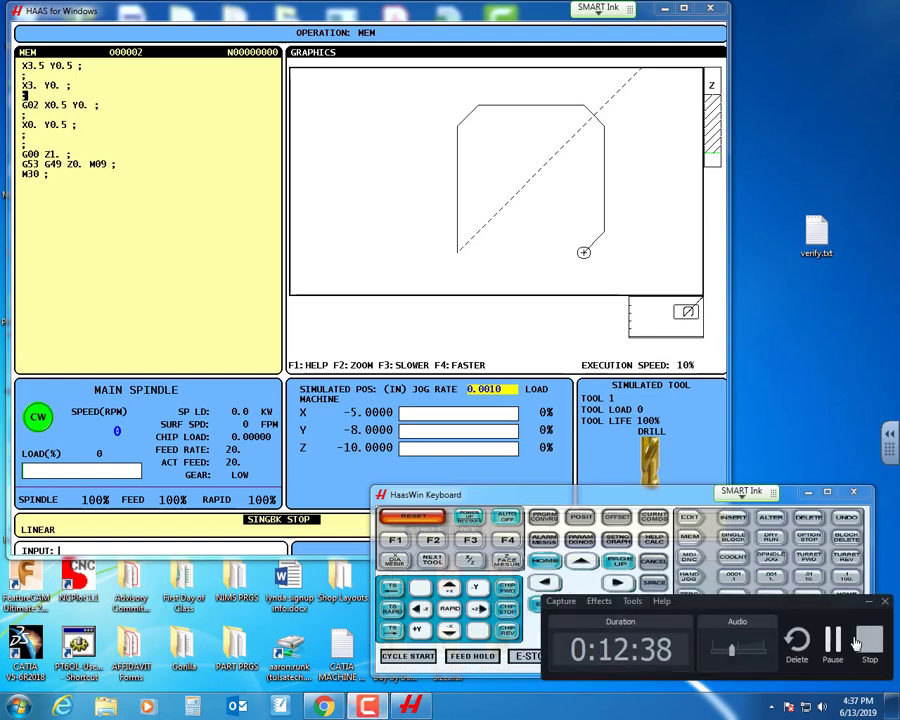